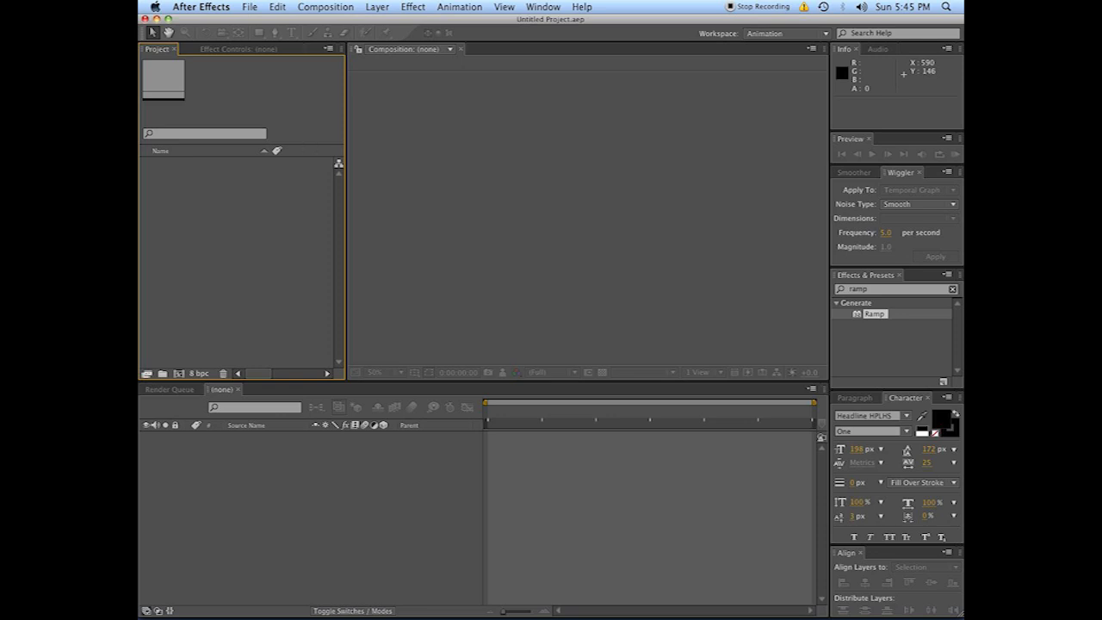
Import MVI_2246.MOV, make a composition from it, and scrub to the man on the sofa
{"action": "left_click_drag", "start_coordinate": [142, 221], "coordinate": [241, 226]}
{"action": "left_click", "coordinate": [203, 188]}
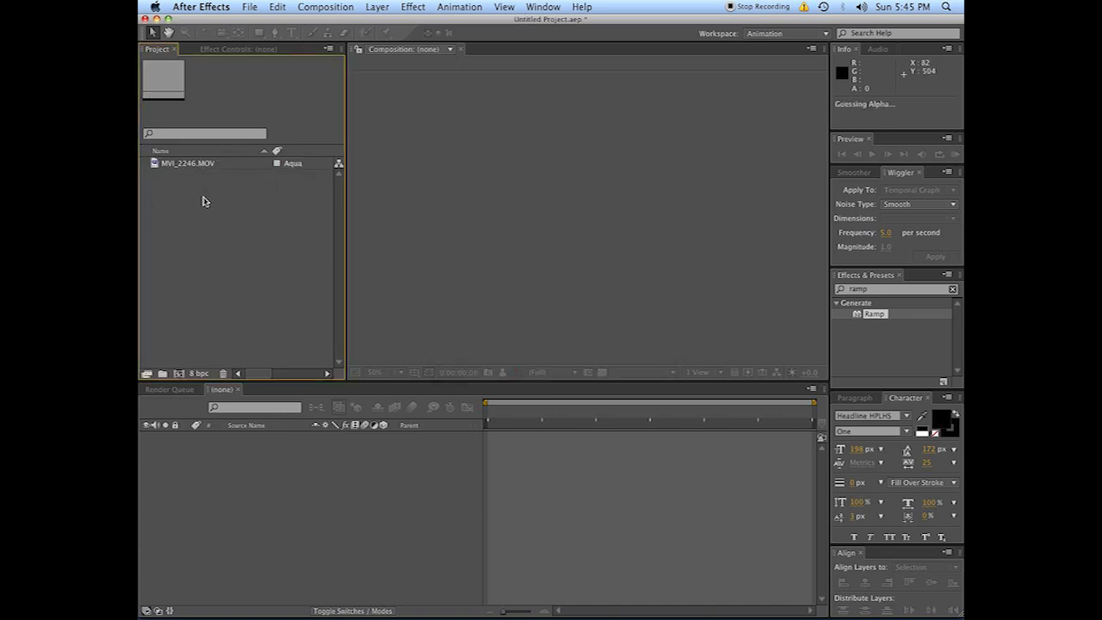
{"action": "left_click", "coordinate": [183, 164]}
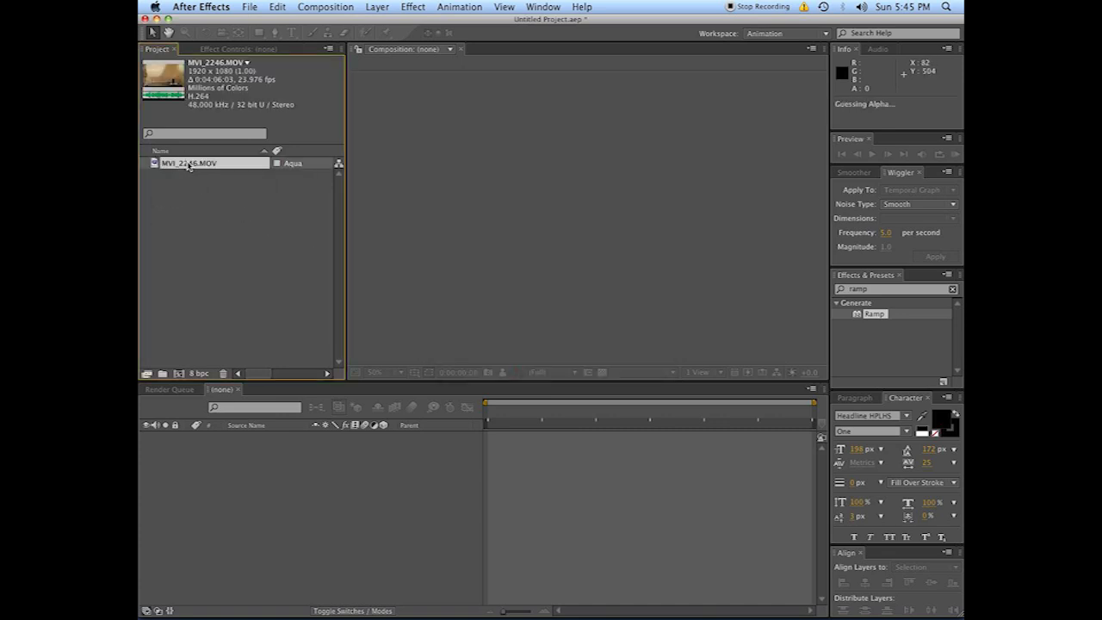
{"action": "left_click_drag", "start_coordinate": [185, 163], "coordinate": [185, 372]}
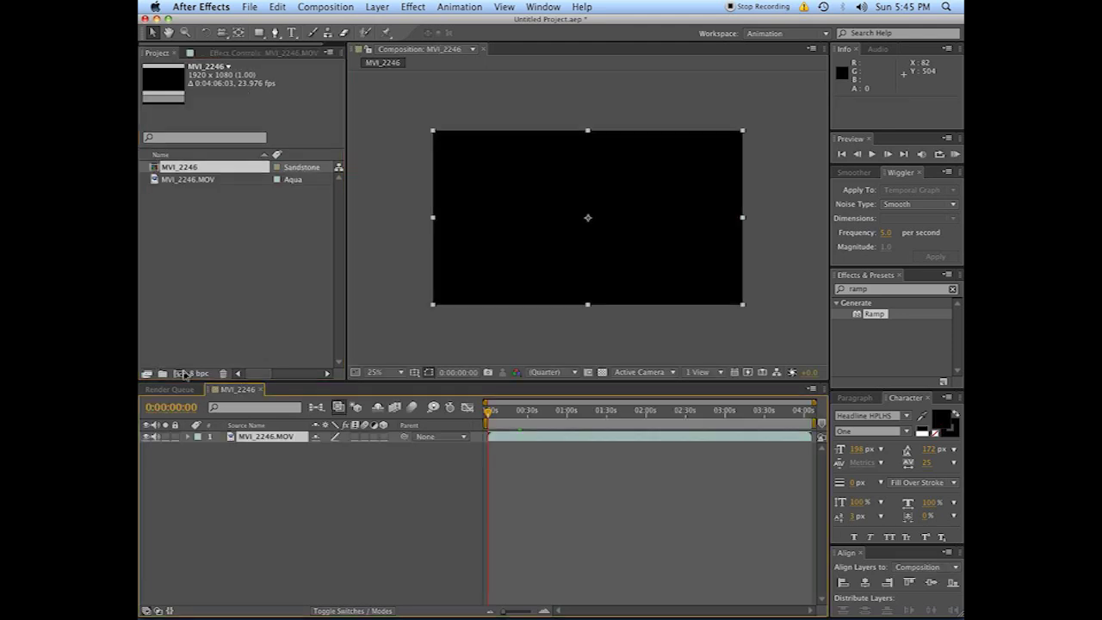
{"action": "left_click", "coordinate": [506, 415]}
{"action": "left_click_drag", "start_coordinate": [506, 415], "coordinate": [548, 413]}
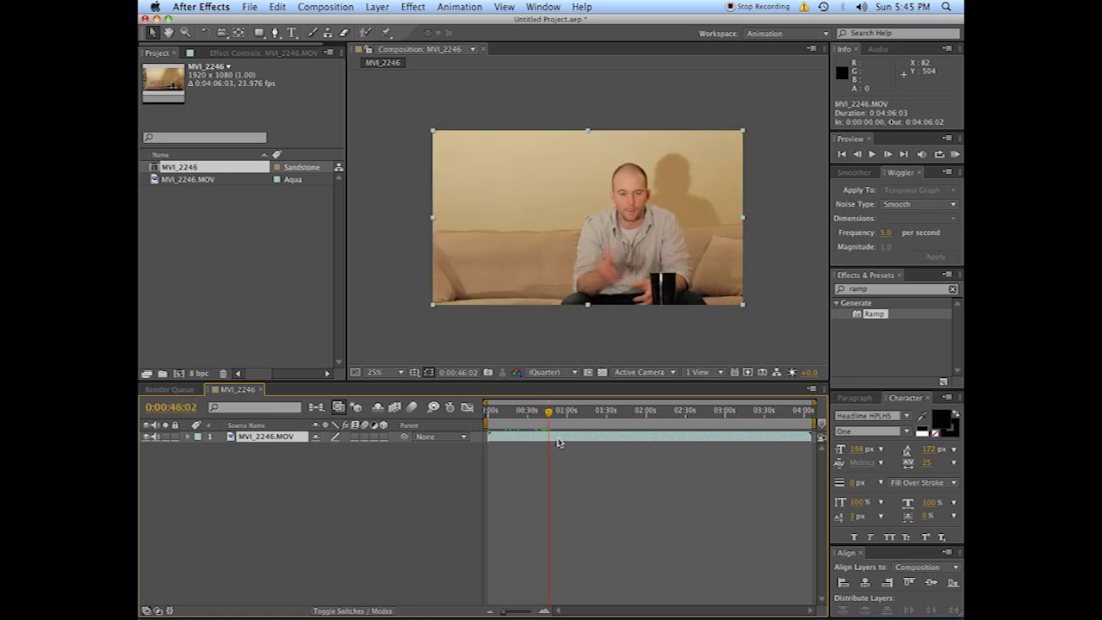
Split the clip at the current time and name the top piece After
{"action": "key", "text": "super+shift+d"}
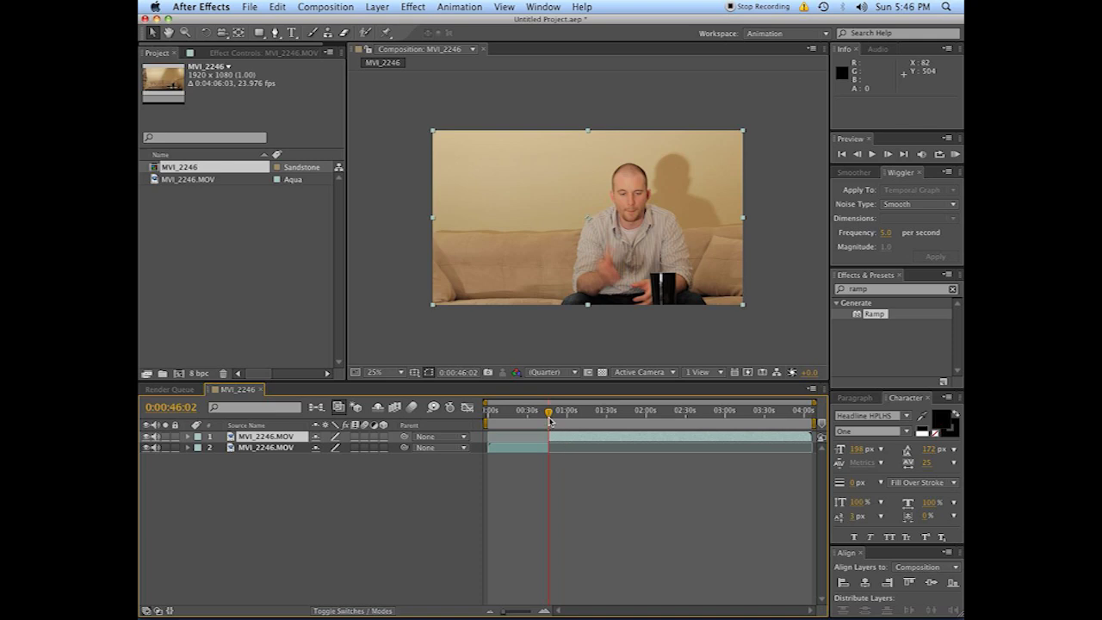
{"action": "left_click_drag", "start_coordinate": [549, 415], "coordinate": [569, 419]}
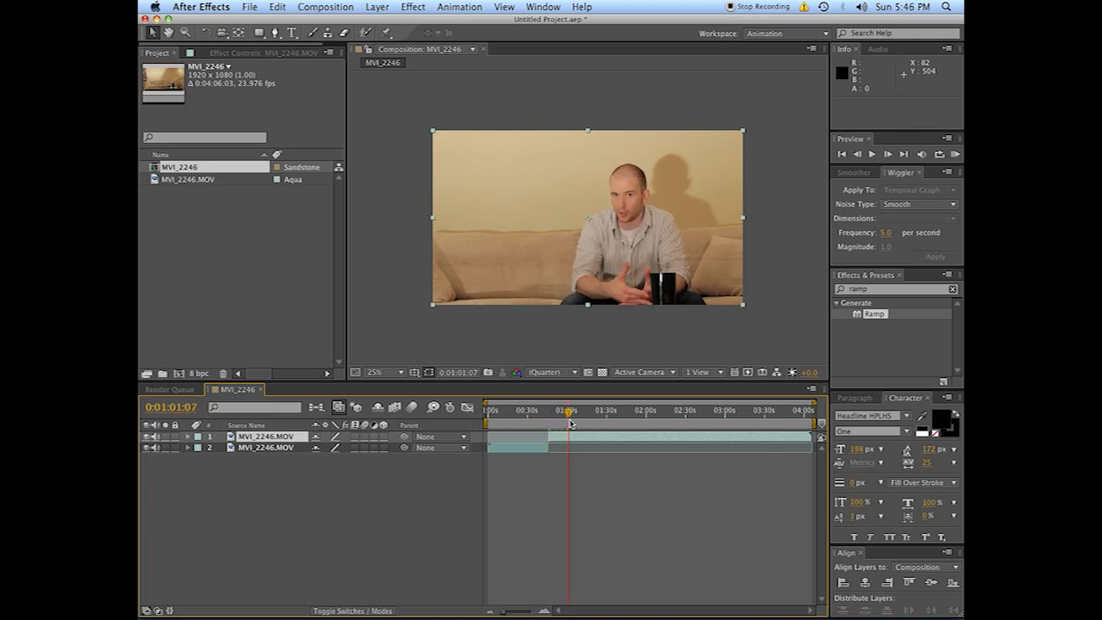
{"action": "key", "text": "Return"}
{"action": "type", "text": "After"}
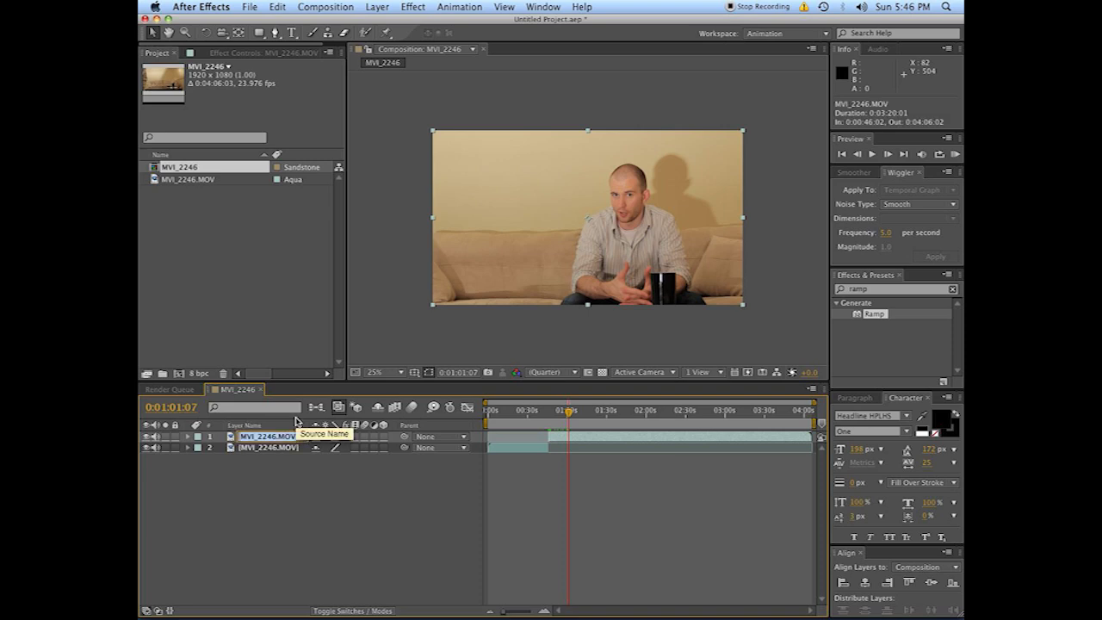
{"action": "key", "text": "Return"}
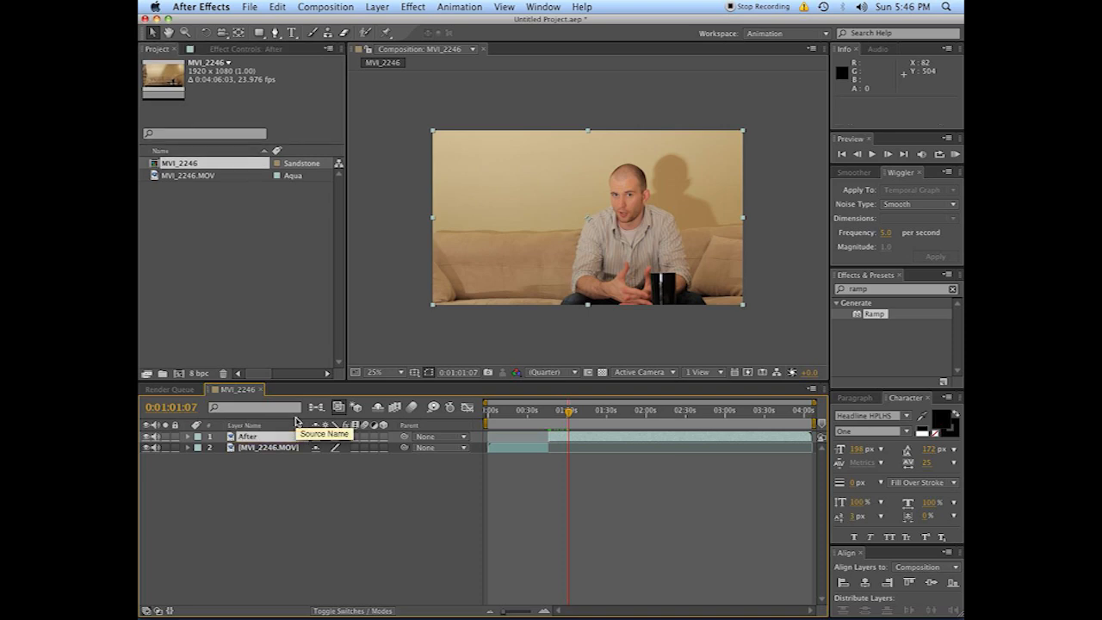
Trim the lower layer to where the man sits, split it, and name the earlier piece Before
{"action": "left_click", "coordinate": [520, 412]}
{"action": "left_click_drag", "start_coordinate": [520, 416], "coordinate": [505, 423]}
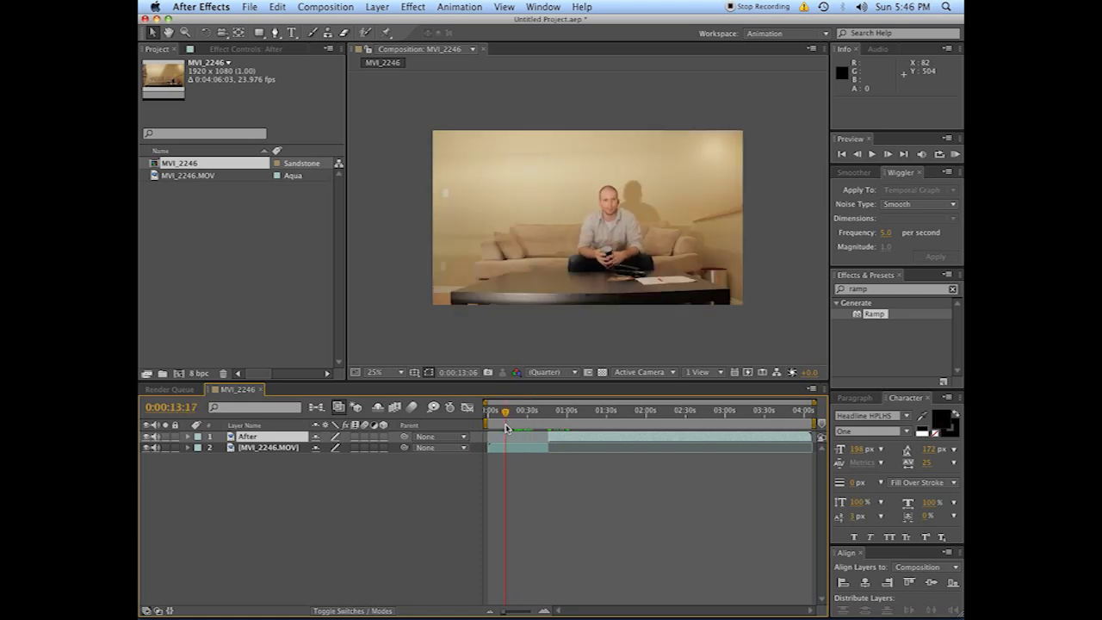
{"action": "left_click", "coordinate": [515, 451]}
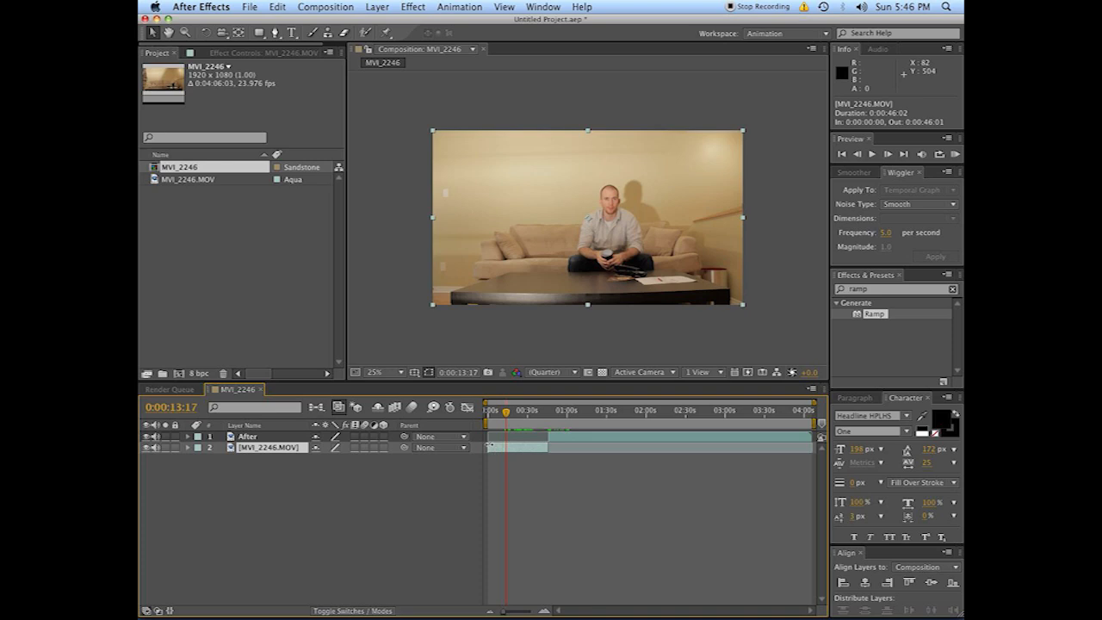
{"action": "mouse_move", "coordinate": [489, 448]}
{"action": "left_mouse_down"}
{"action": "mouse_move", "coordinate": [506, 448]}
{"action": "mouse_move", "coordinate": [511, 415]}
{"action": "mouse_move", "coordinate": [520, 417]}
{"action": "mouse_move", "coordinate": [501, 449]}
{"action": "left_mouse_up"}
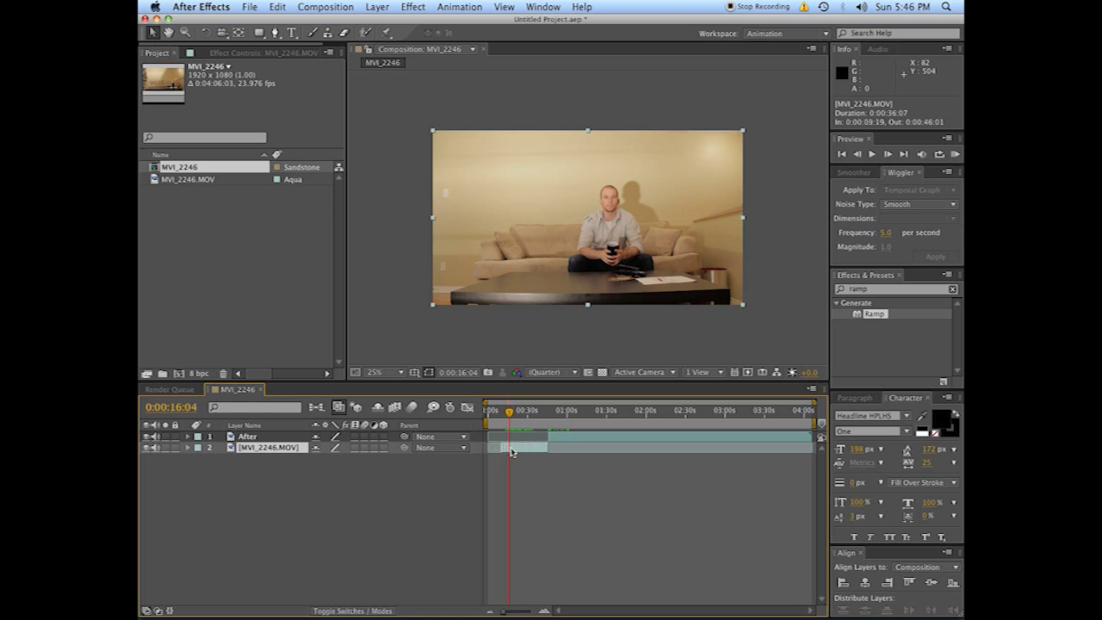
{"action": "key", "text": "super+shift+d"}
{"action": "left_click", "coordinate": [303, 459]}
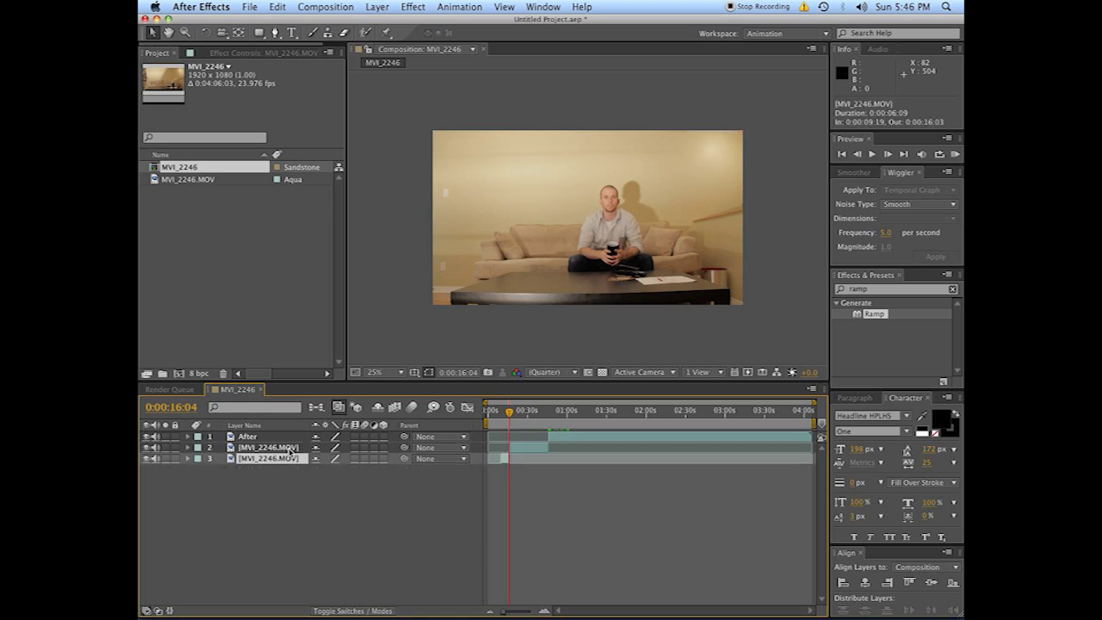
{"action": "type", "text": "Before"}
{"action": "key", "text": "Return"}
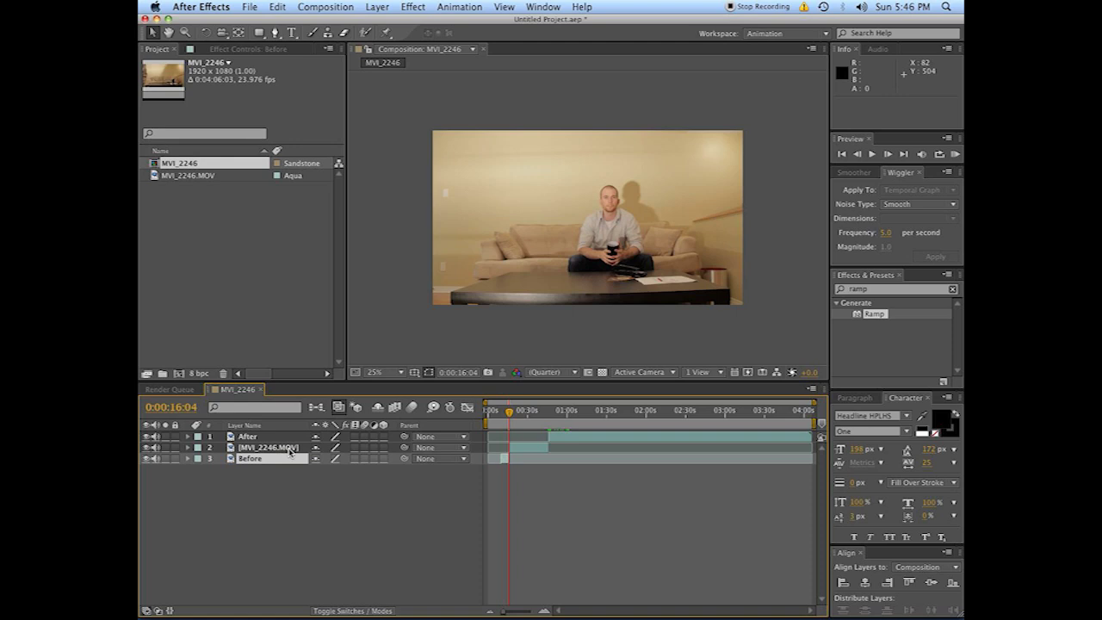
Move the middle piece to the top, name it COver, and trim its start to 0:00:25:19
{"action": "left_click_drag", "start_coordinate": [268, 450], "coordinate": [266, 433]}
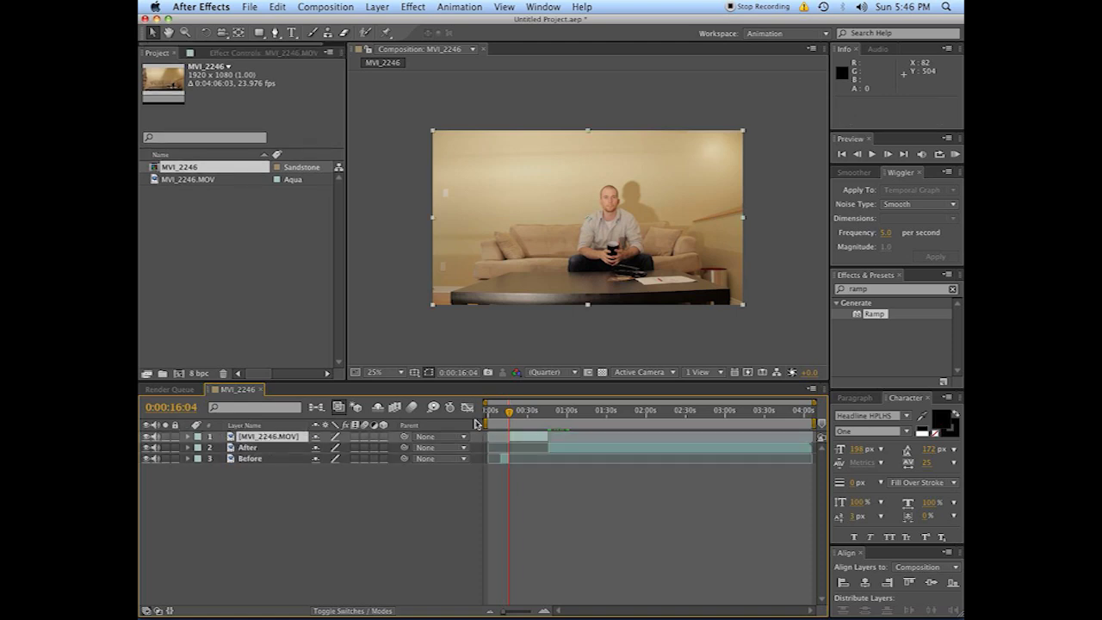
{"action": "left_click_drag", "start_coordinate": [519, 420], "coordinate": [522, 422]}
{"action": "key", "text": "Page_Up"}
{"action": "key", "text": "Page_Up"}
{"action": "key", "text": "Page_Up"}
{"action": "key", "text": "Page_Up"}
{"action": "key", "text": "Page_Up"}
{"action": "key", "text": "Page_Up"}
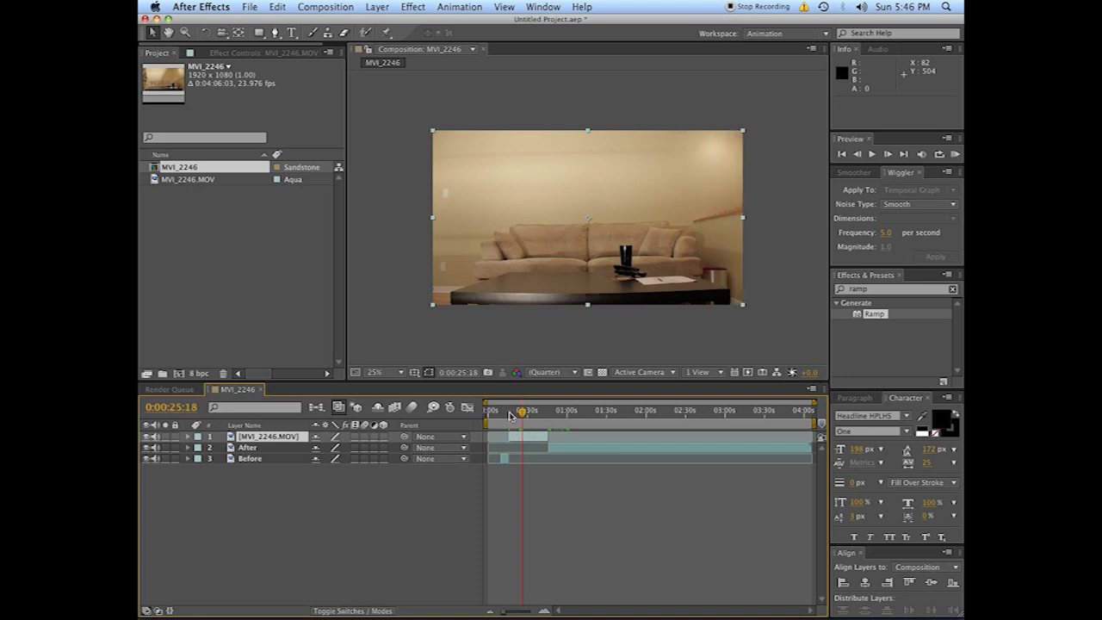
{"action": "key", "text": "Page_Down"}
{"action": "type", "text": "COver"}
{"action": "key", "text": "Return"}
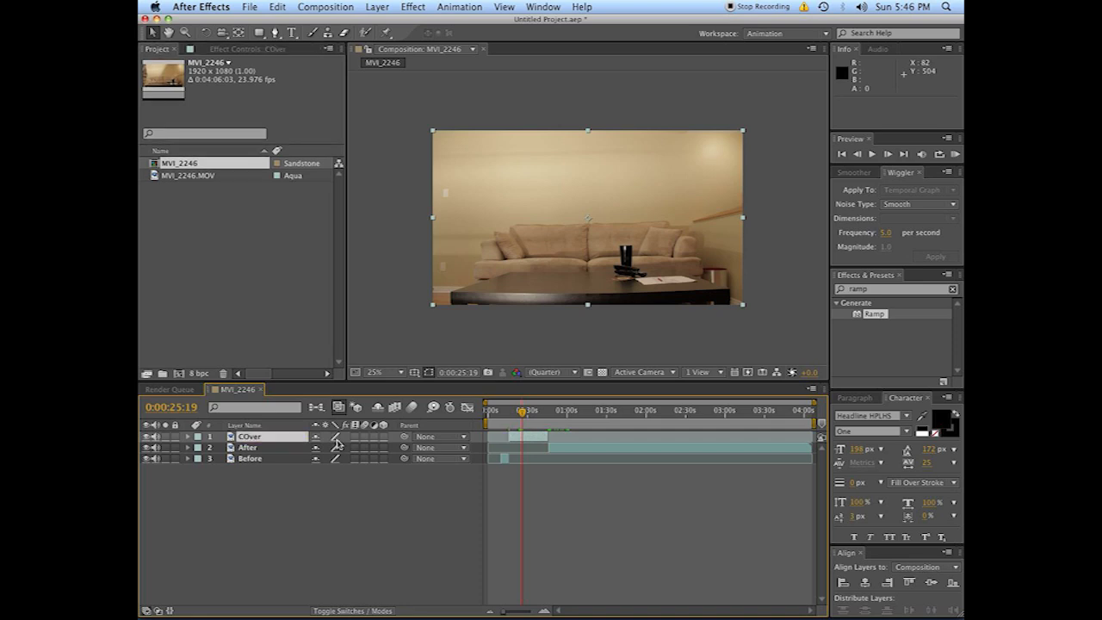
{"action": "left_click", "coordinate": [506, 437]}
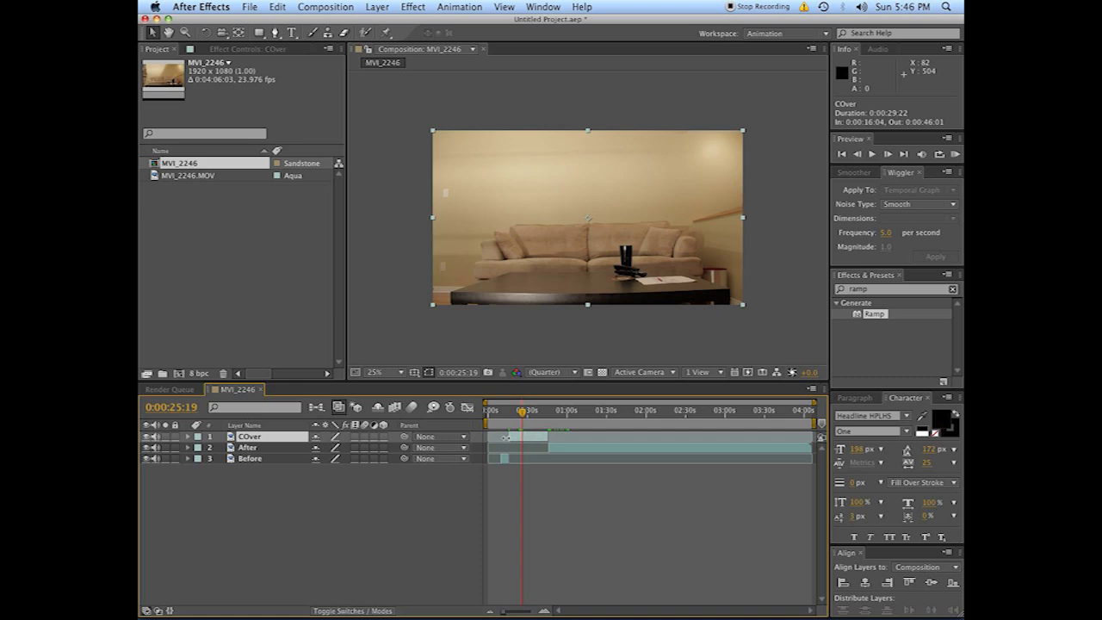
{"action": "key", "text": "alt+bracketleft"}
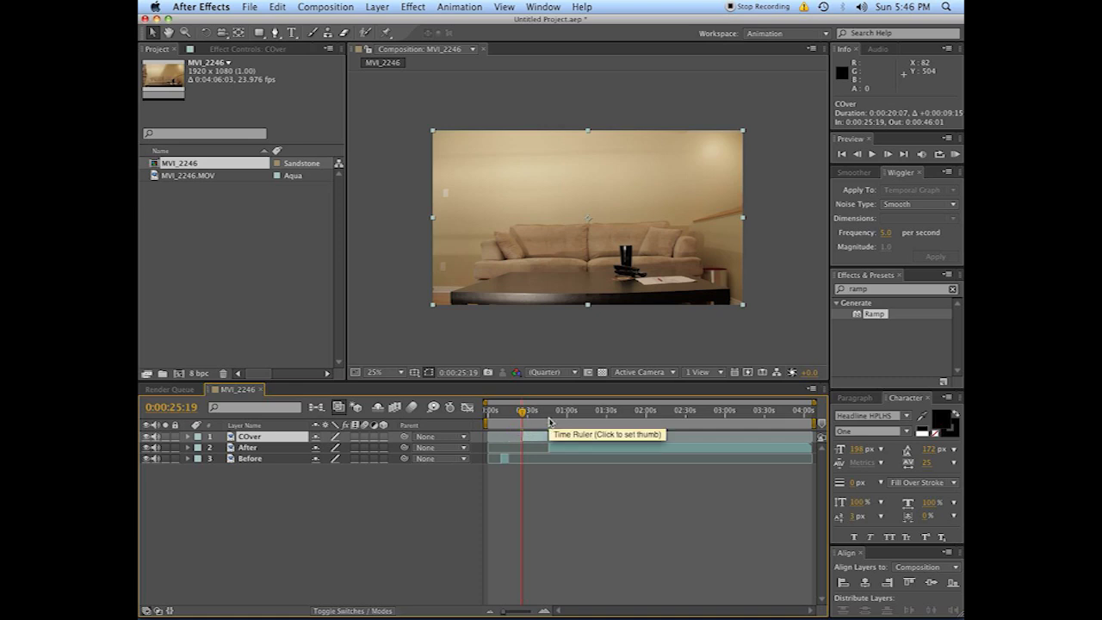
Trim COver to about one second and slide After to start right after Before
{"action": "key", "text": "space"}
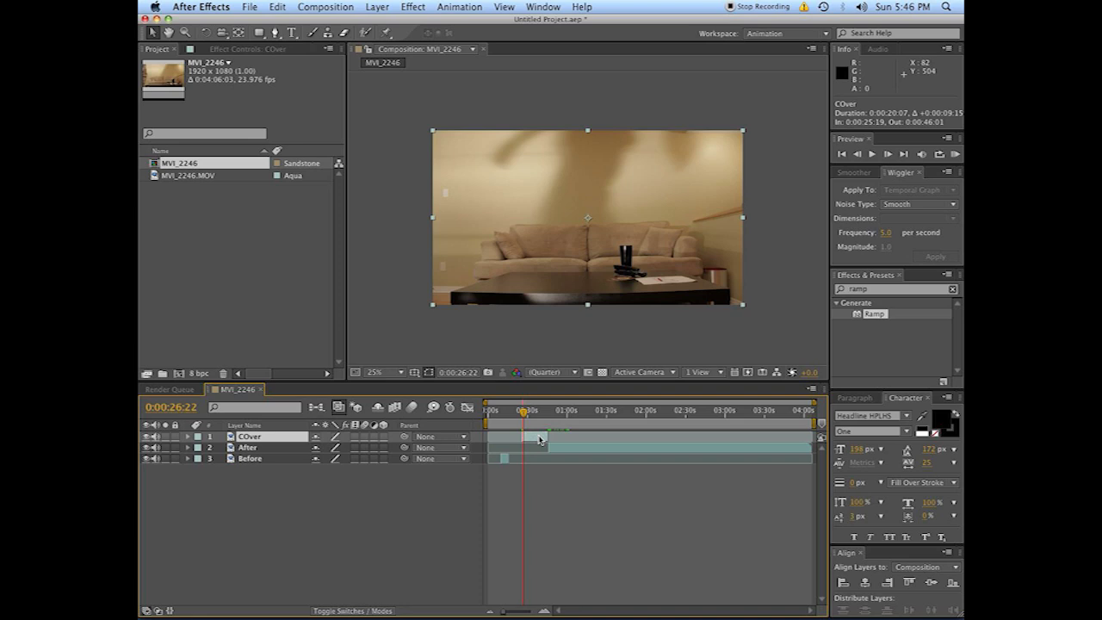
{"action": "left_click_drag", "start_coordinate": [546, 434], "coordinate": [524, 436]}
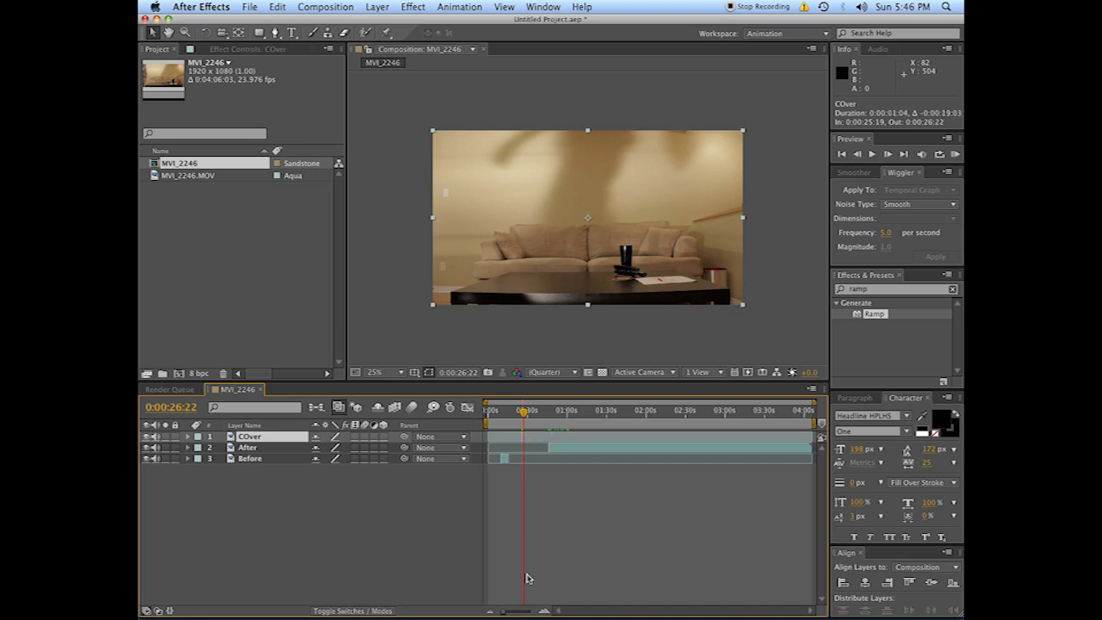
{"action": "left_click_drag", "start_coordinate": [546, 612], "coordinate": [600, 610]}
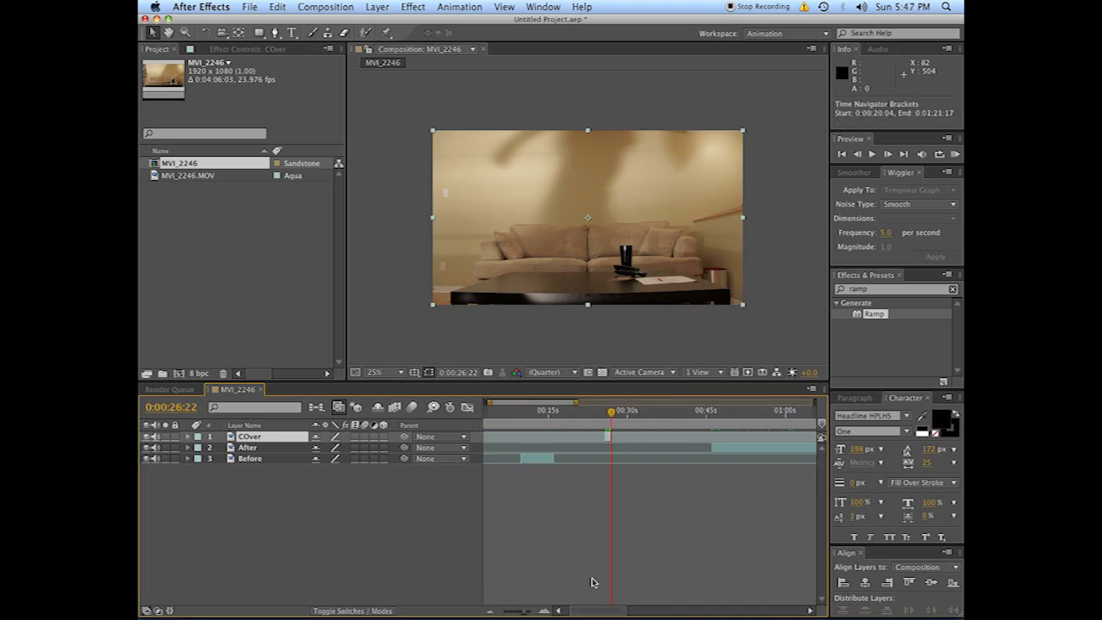
{"action": "left_click_drag", "start_coordinate": [732, 448], "coordinate": [573, 456]}
Move COver so its In point sits at 0:00:15:00, zooming the timeline for precision
{"action": "left_click_drag", "start_coordinate": [542, 410], "coordinate": [554, 412]}
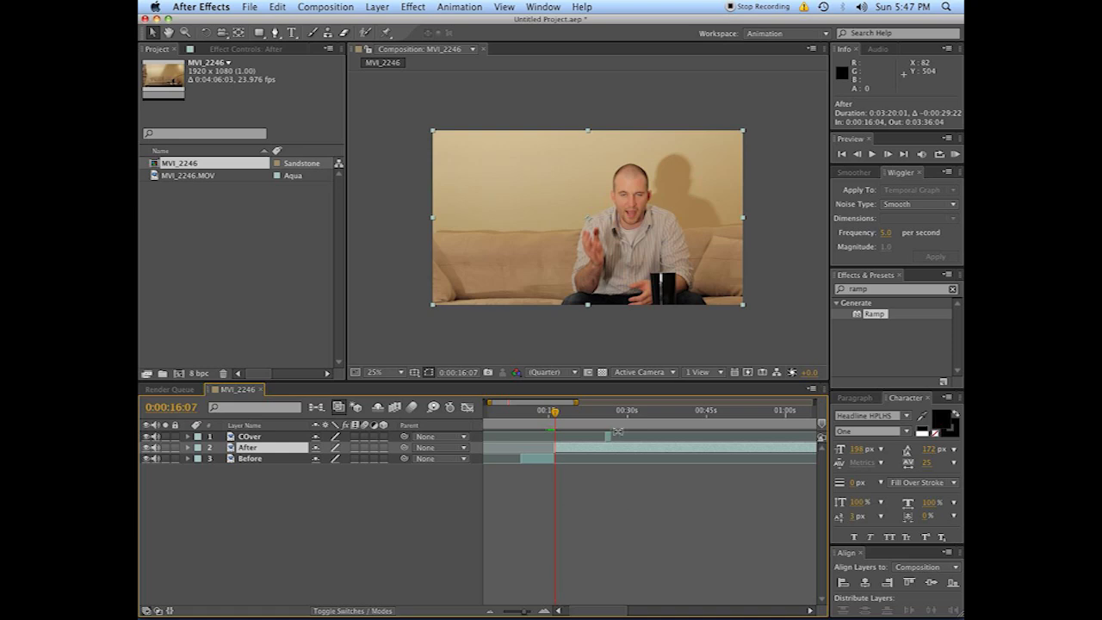
{"action": "key", "text": "="}
{"action": "left_click_drag", "start_coordinate": [605, 437], "coordinate": [513, 444]}
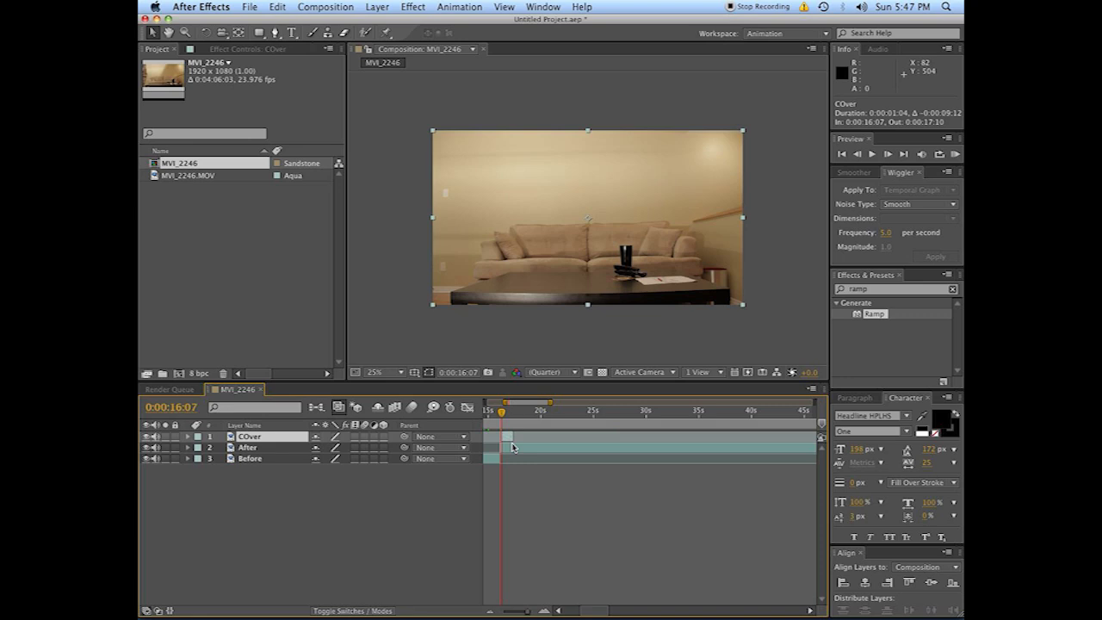
{"action": "left_click", "coordinate": [545, 611]}
{"action": "scroll", "coordinate": [602, 569], "scroll_direction": "left", "scroll_amount": 5}
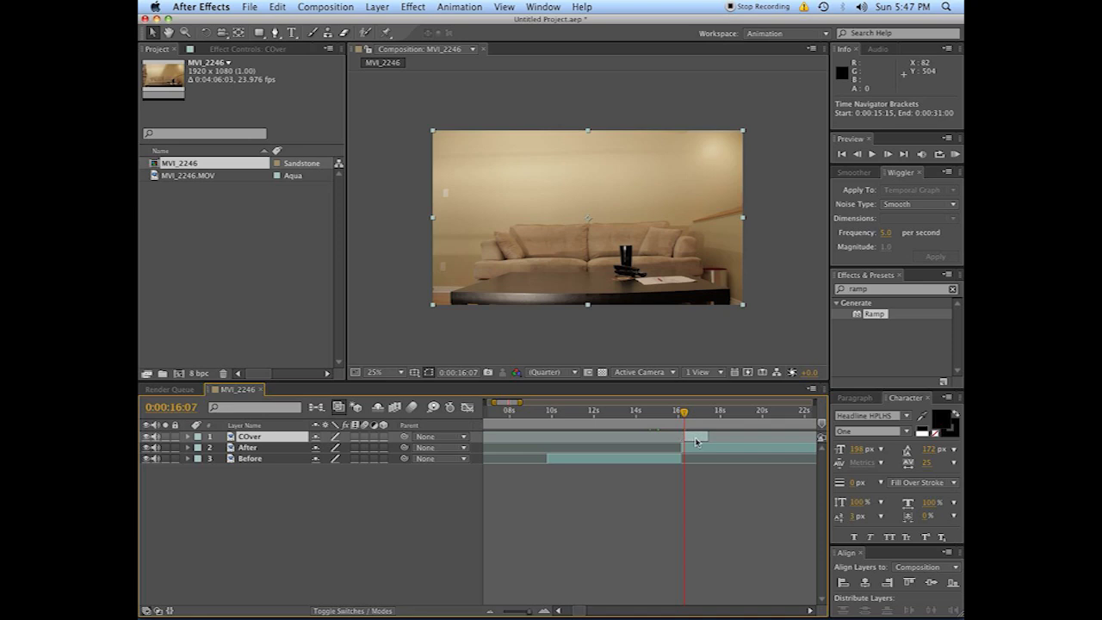
{"action": "left_click_drag", "start_coordinate": [694, 441], "coordinate": [694, 441]}
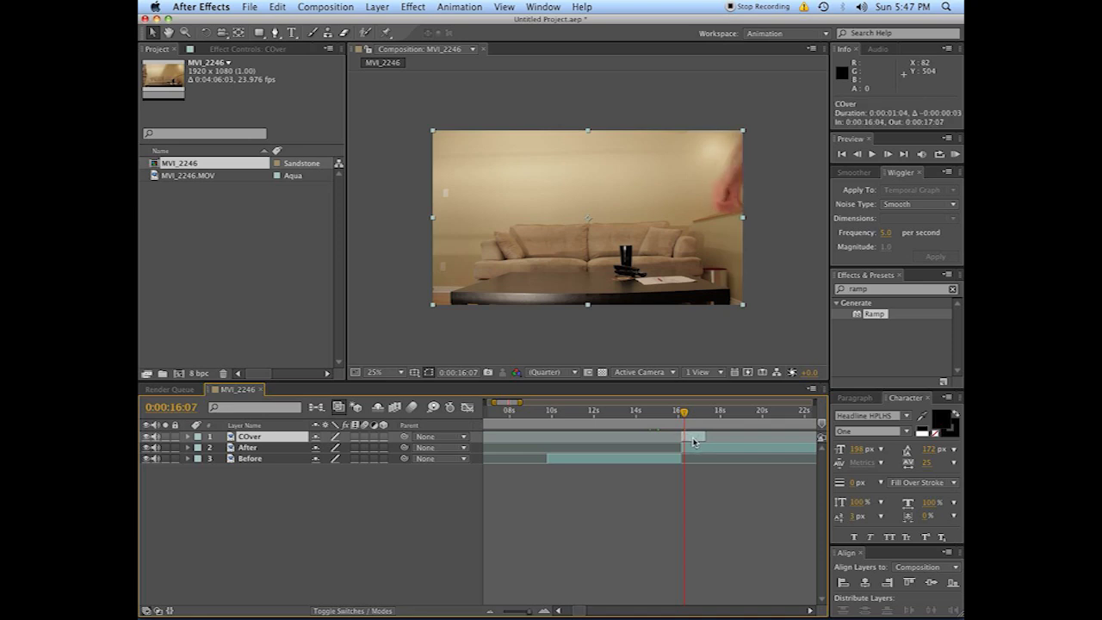
{"action": "left_click", "coordinate": [544, 611]}
{"action": "left_click", "coordinate": [544, 610]}
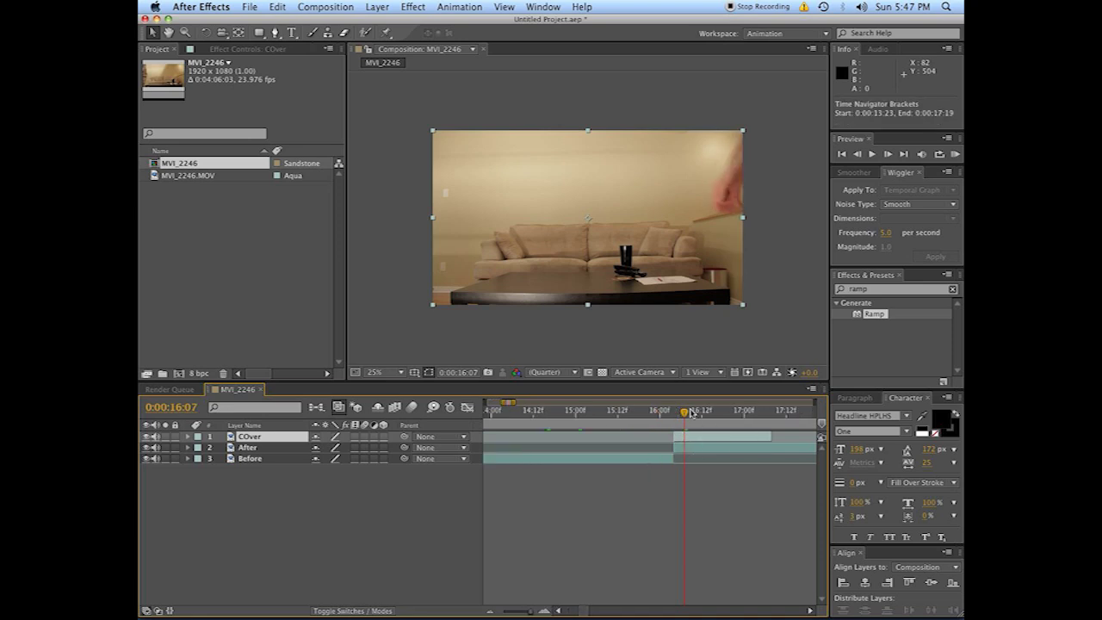
{"action": "left_click_drag", "start_coordinate": [685, 411], "coordinate": [659, 411]}
{"action": "left_click_drag", "start_coordinate": [699, 445], "coordinate": [592, 452]}
{"action": "left_click", "coordinate": [578, 414]}
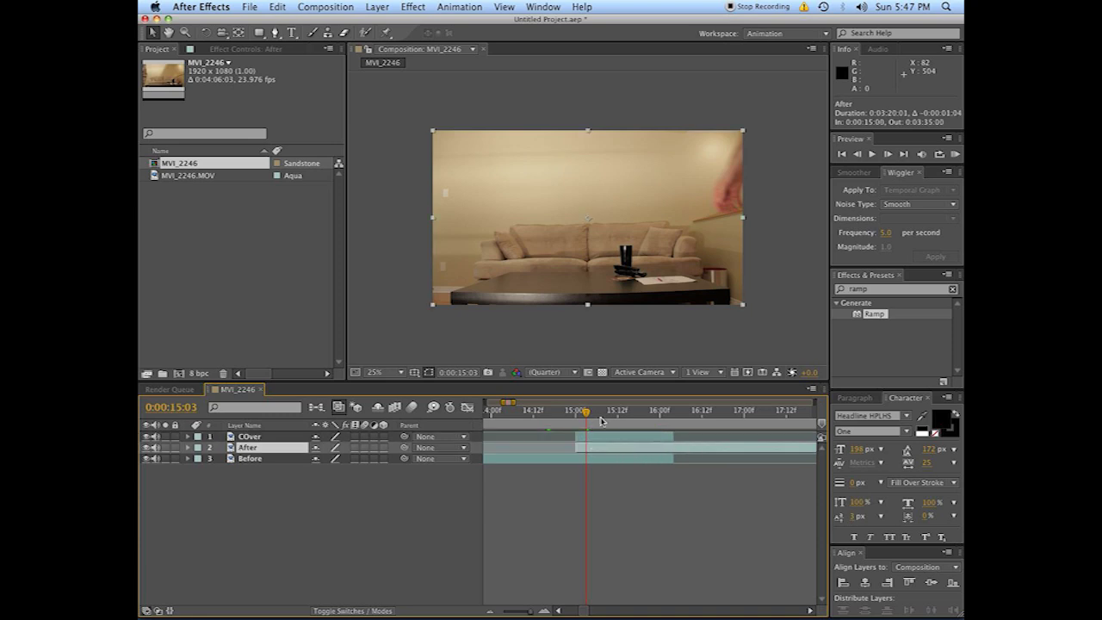
Click through the Before, After and COver layers to check the stack
{"action": "left_click", "coordinate": [628, 499]}
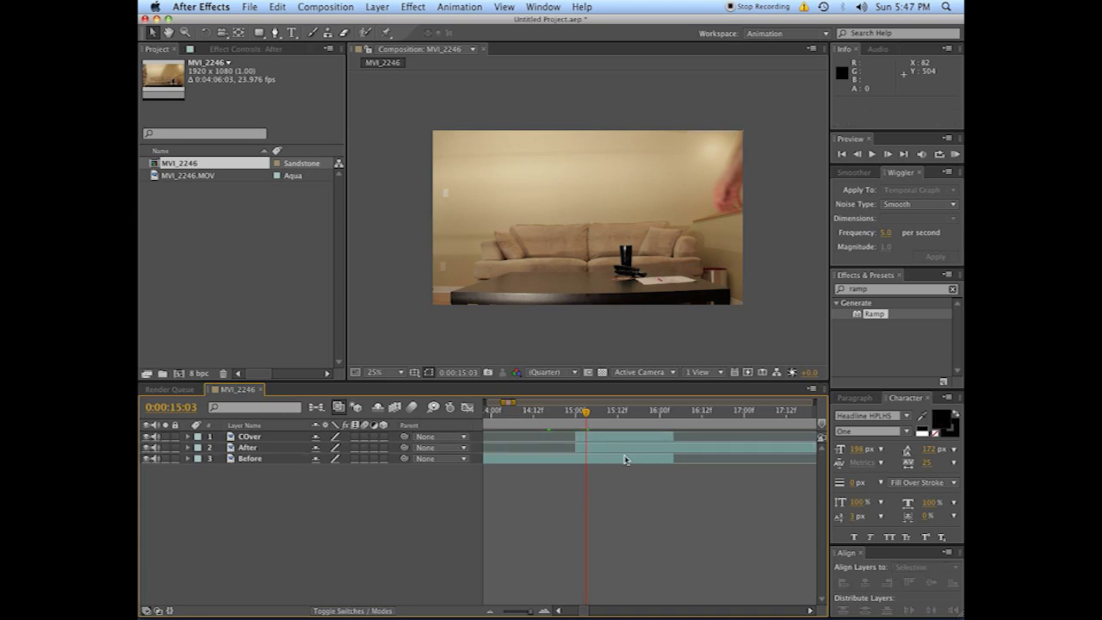
{"action": "left_click", "coordinate": [626, 460]}
{"action": "left_click", "coordinate": [626, 448]}
{"action": "left_click", "coordinate": [627, 458]}
{"action": "left_click", "coordinate": [625, 448]}
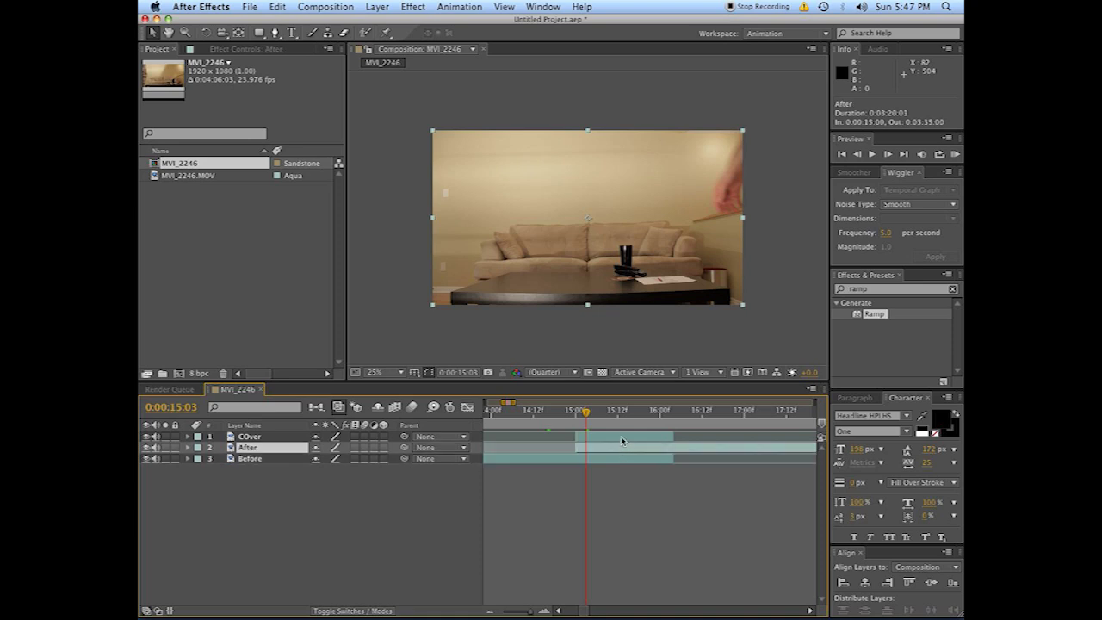
{"action": "left_click", "coordinate": [621, 438]}
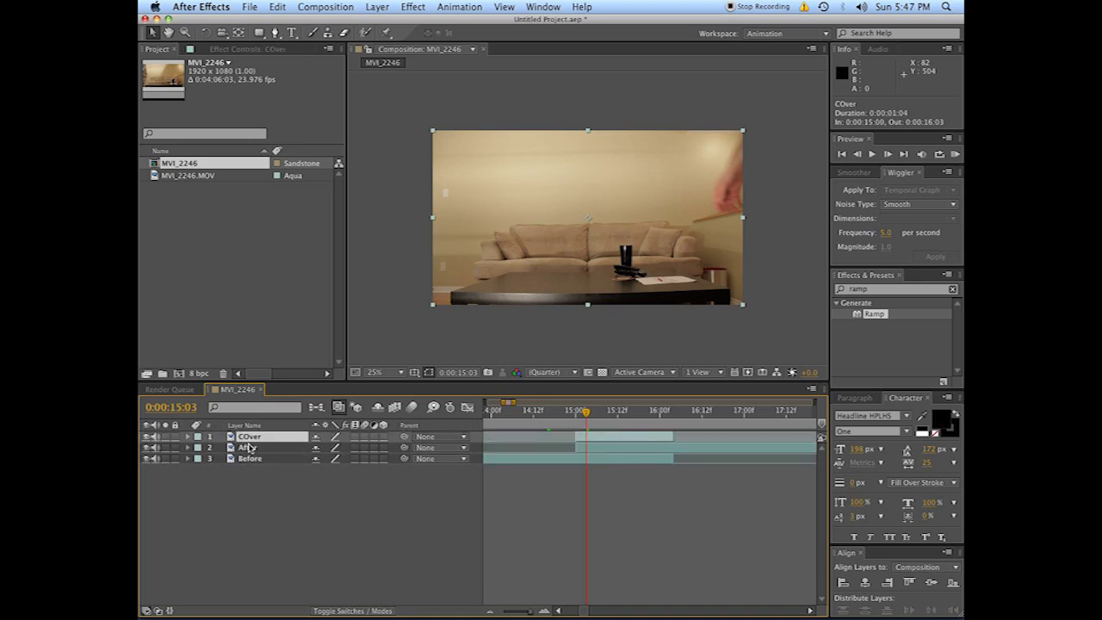
Rename the COver layer to Cover
{"action": "key", "text": "Return"}
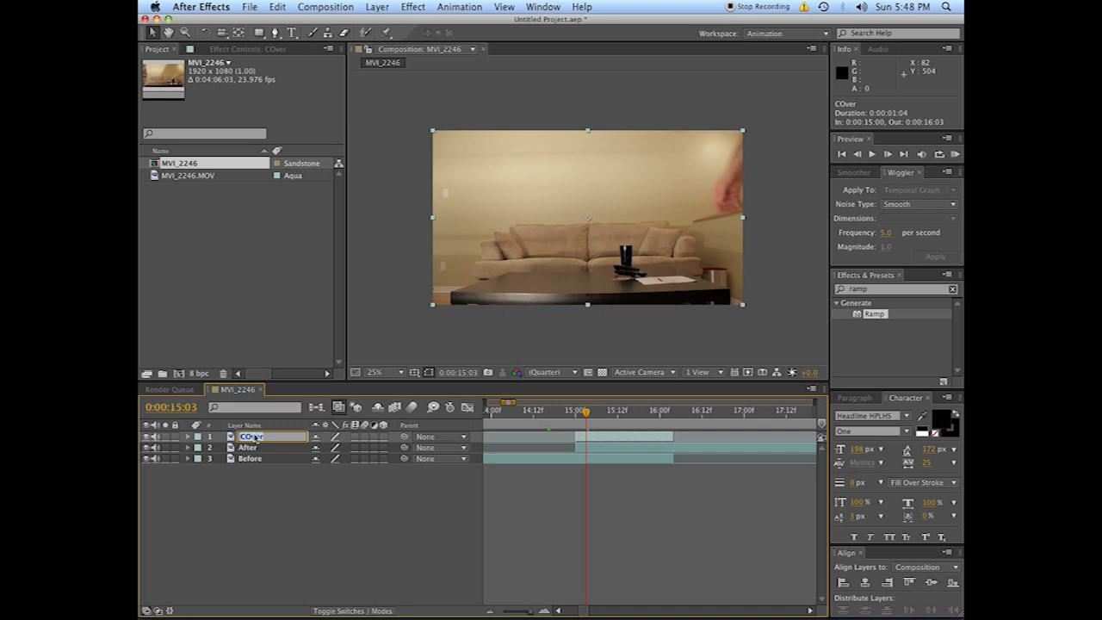
{"action": "type", "text": "Cover"}
{"action": "key", "text": "Return"}
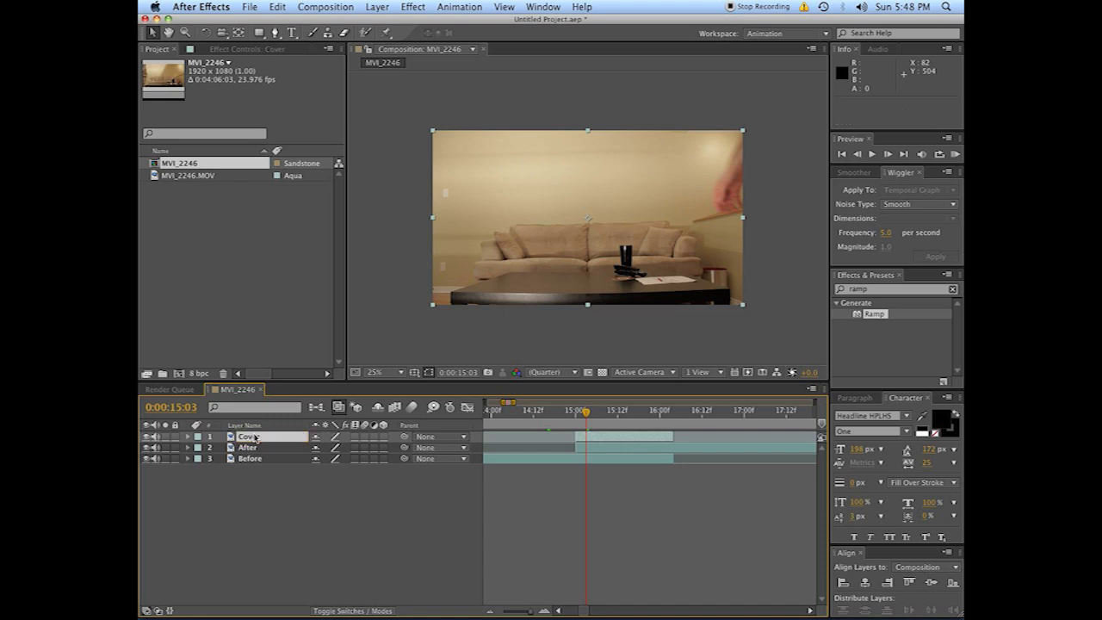
Step through the frames of the figure's entrance, then return to 0:00:15:00
{"action": "key", "text": "Page_Down"}
{"action": "key", "text": "Page_Down"}
{"action": "key", "text": "Page_Down"}
{"action": "key", "text": "Page_Down"}
{"action": "key", "text": "Page_Down"}
{"action": "key", "text": "Page_Down"}
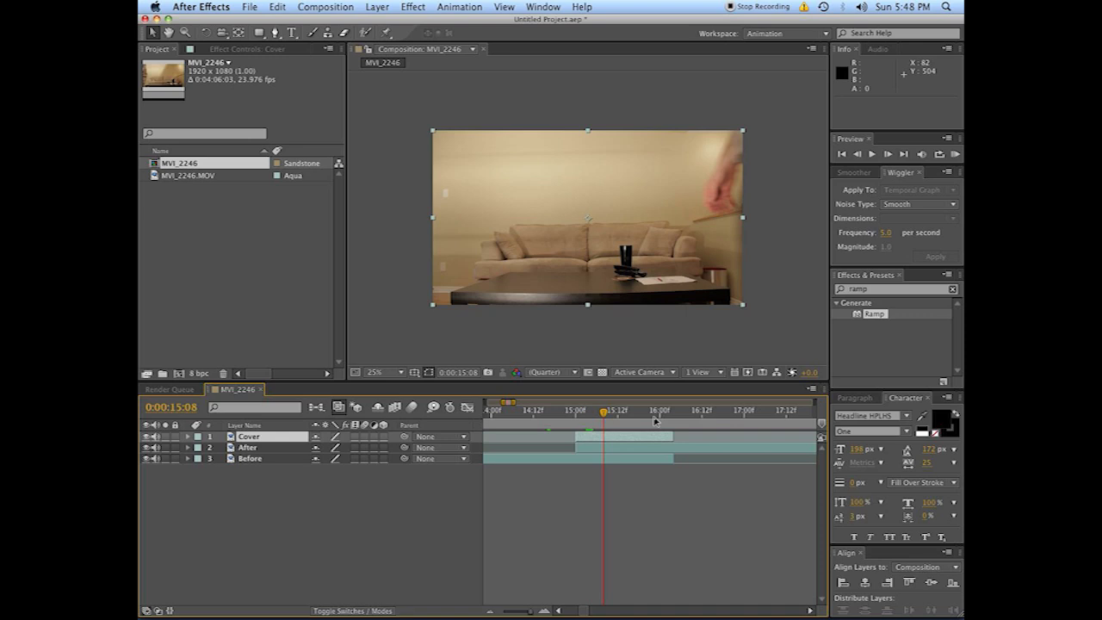
{"action": "key", "text": "Page_Down"}
{"action": "key", "text": "Page_Down"}
{"action": "key", "text": "Page_Down"}
{"action": "key", "text": "Page_Down"}
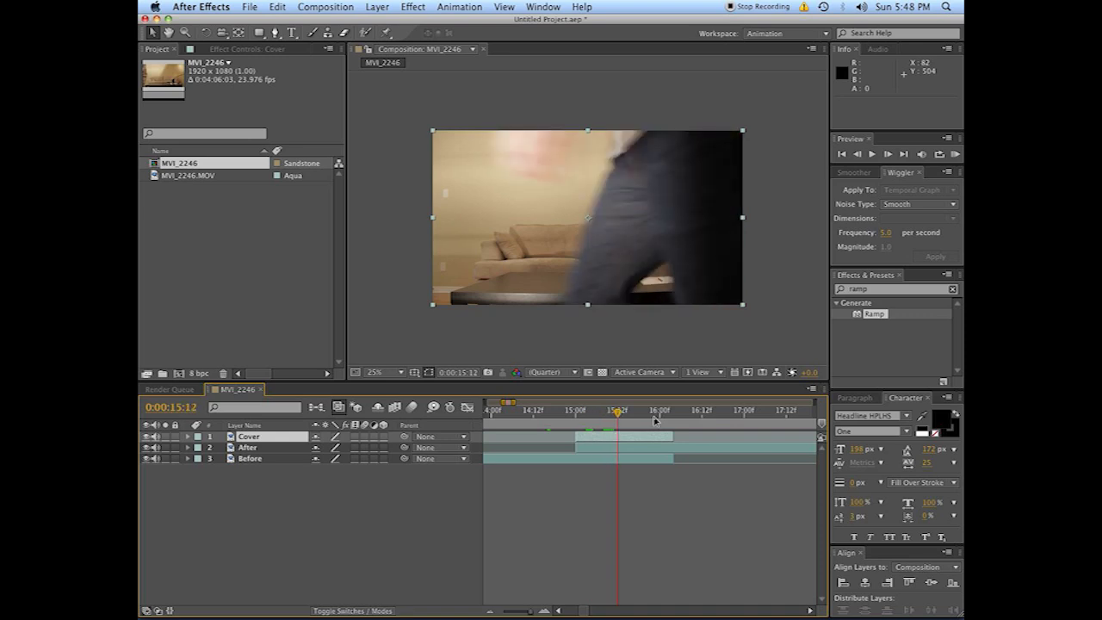
{"action": "key", "text": "Page_Down"}
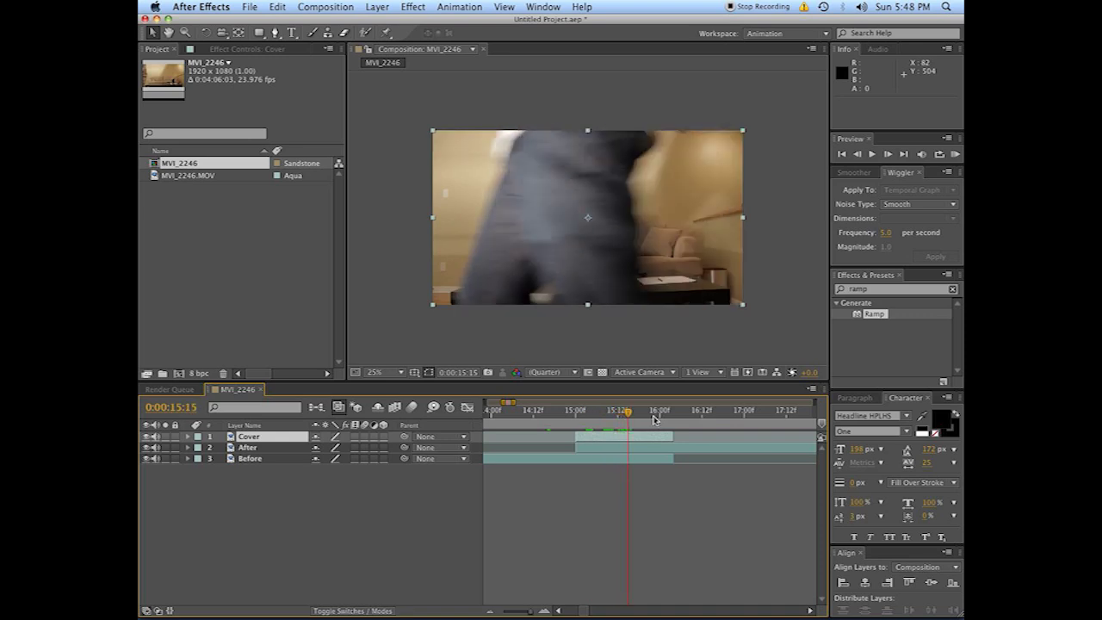
{"action": "key", "text": "Page_Up"}
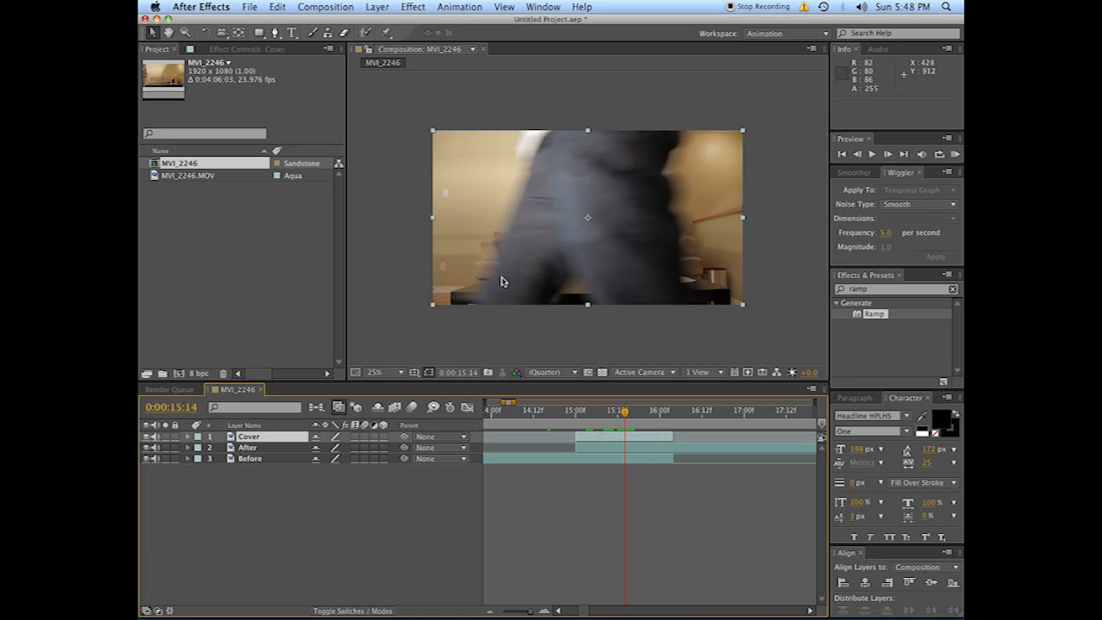
{"action": "left_click_drag", "start_coordinate": [589, 415], "coordinate": [576, 416]}
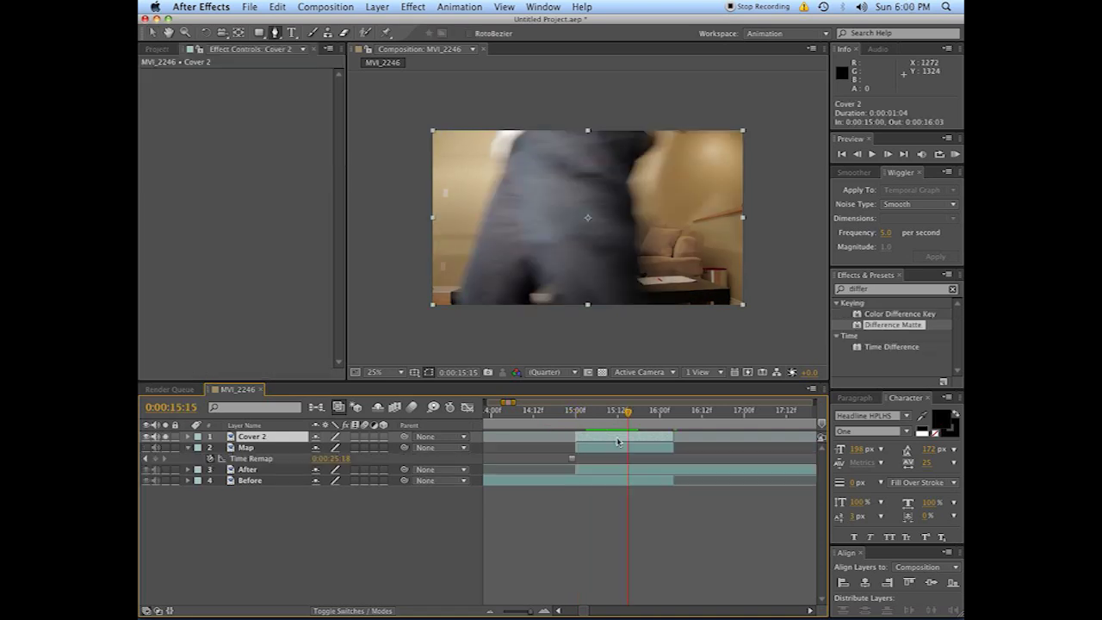
Paint Roto Brush strokes over the walking figure and subtract stray background
{"action": "left_click_drag", "start_coordinate": [635, 103], "coordinate": [634, 270]}
{"action": "left_click_drag", "start_coordinate": [603, 111], "coordinate": [528, 288]}
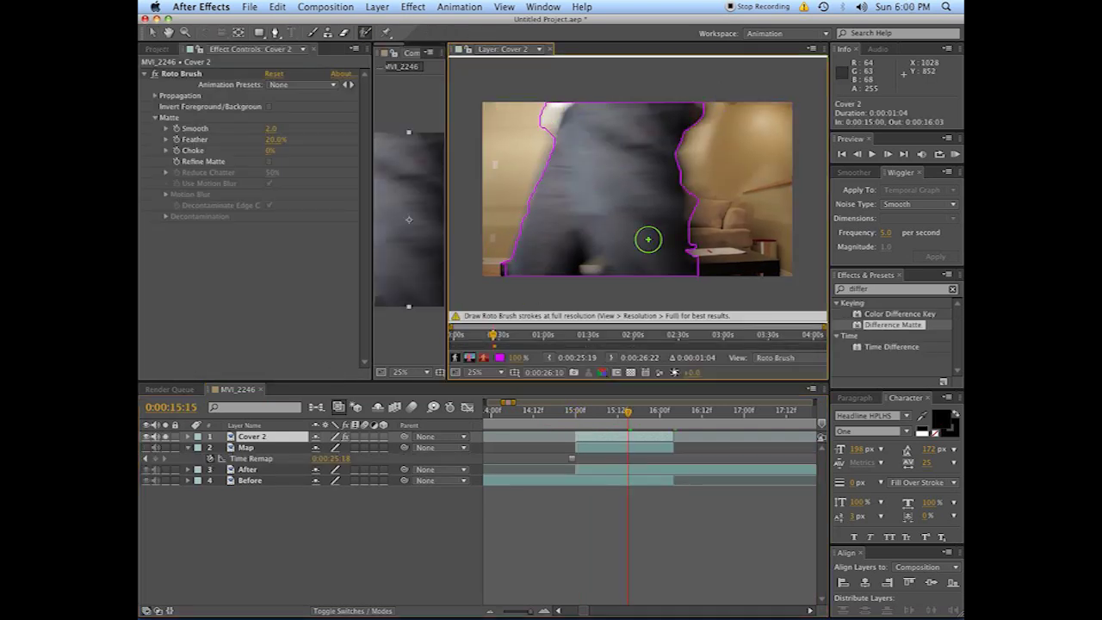
{"action": "key", "text": "equal"}
{"action": "key", "text": "Page_Up"}
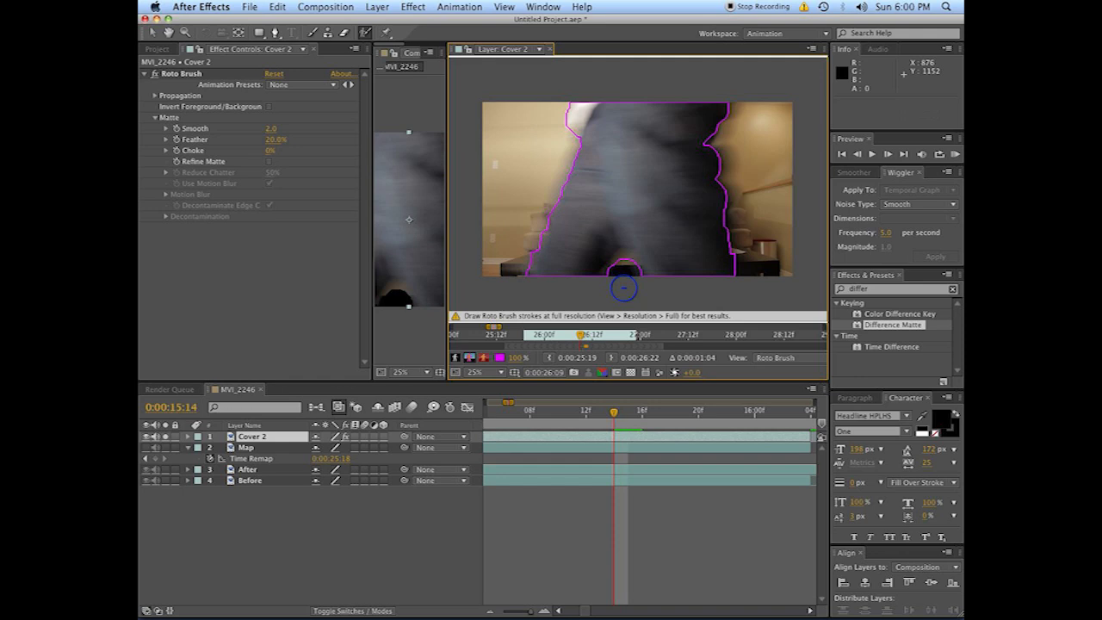
{"action": "key", "text": "Page_Up"}
{"action": "left_click_drag", "start_coordinate": [504, 103], "coordinate": [482, 239]}
{"action": "left_click_drag", "start_coordinate": [551, 185], "coordinate": [532, 221]}
Step back through earlier frames, adding missed parts and removing background from the outline
{"action": "key", "text": "Page_Up"}
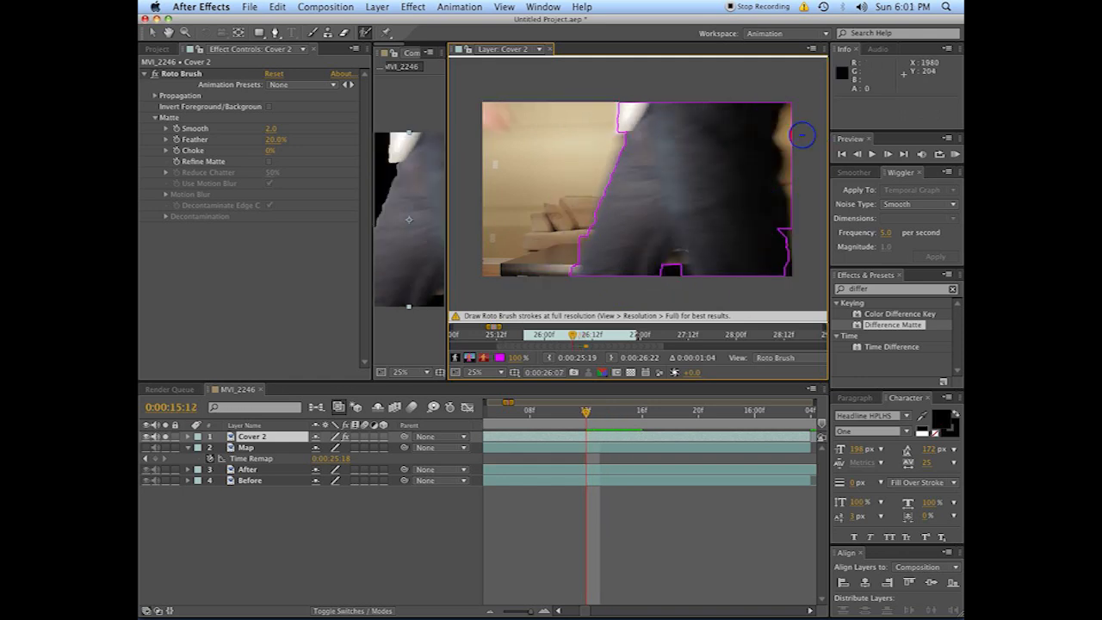
{"action": "key", "text": "Page_Up"}
{"action": "key", "text": "Page_Up"}
{"action": "left_click_drag", "start_coordinate": [583, 110], "coordinate": [584, 126]}
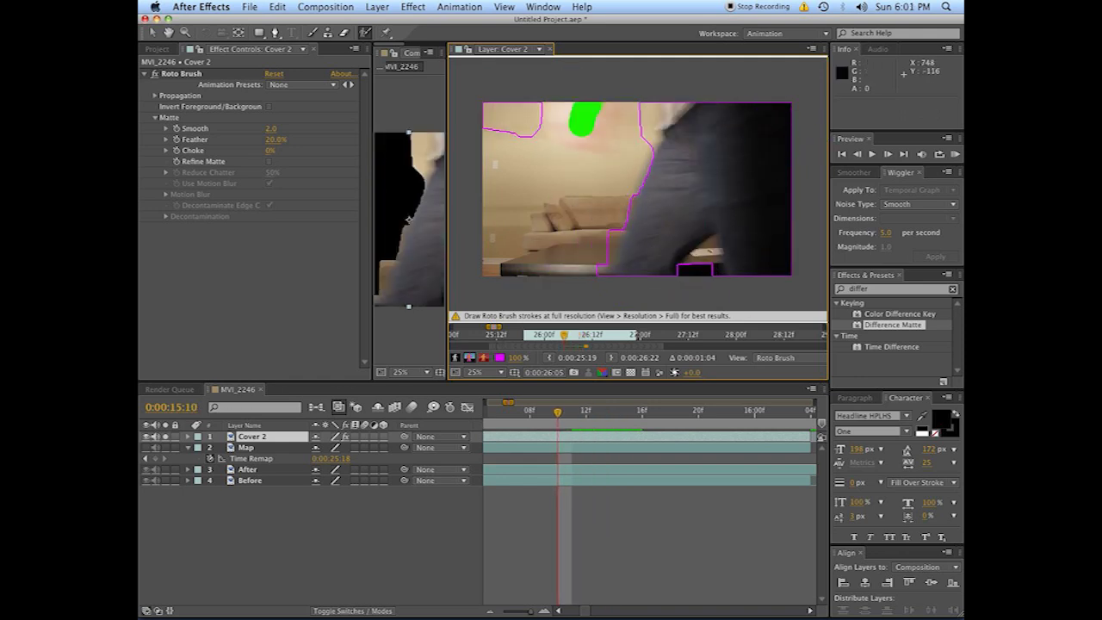
{"action": "key", "text": "Page_Up"}
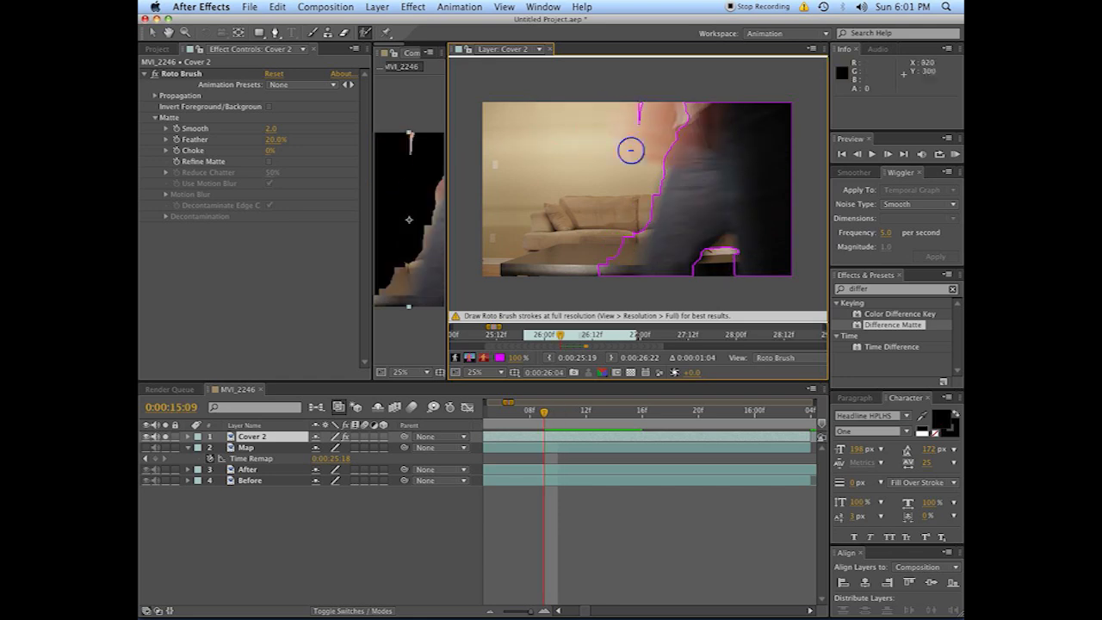
{"action": "key", "text": "Page_Up"}
{"action": "key", "text": "Page_Up"}
{"action": "key", "text": "Page_Up"}
{"action": "left_click_drag", "start_coordinate": [712, 183], "coordinate": [693, 299]}
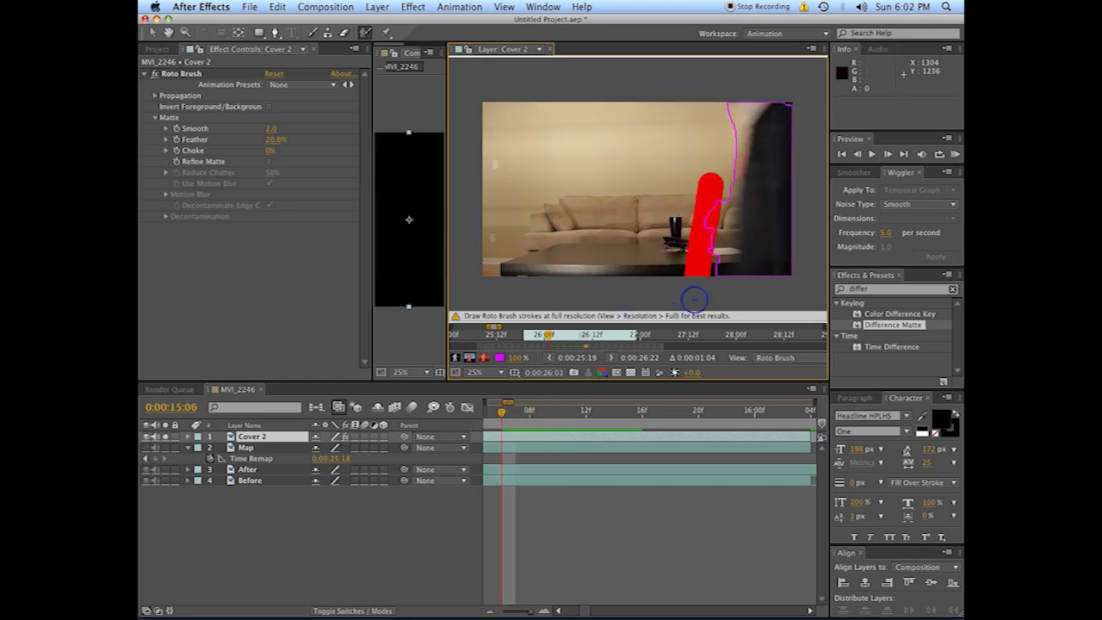
{"action": "key", "text": "Page_Up"}
{"action": "key", "text": "Page_Up"}
{"action": "key", "text": "Page_Up"}
{"action": "key", "text": "Page_Up"}
{"action": "key", "text": "Page_Up"}
{"action": "key", "text": "Page_Up"}
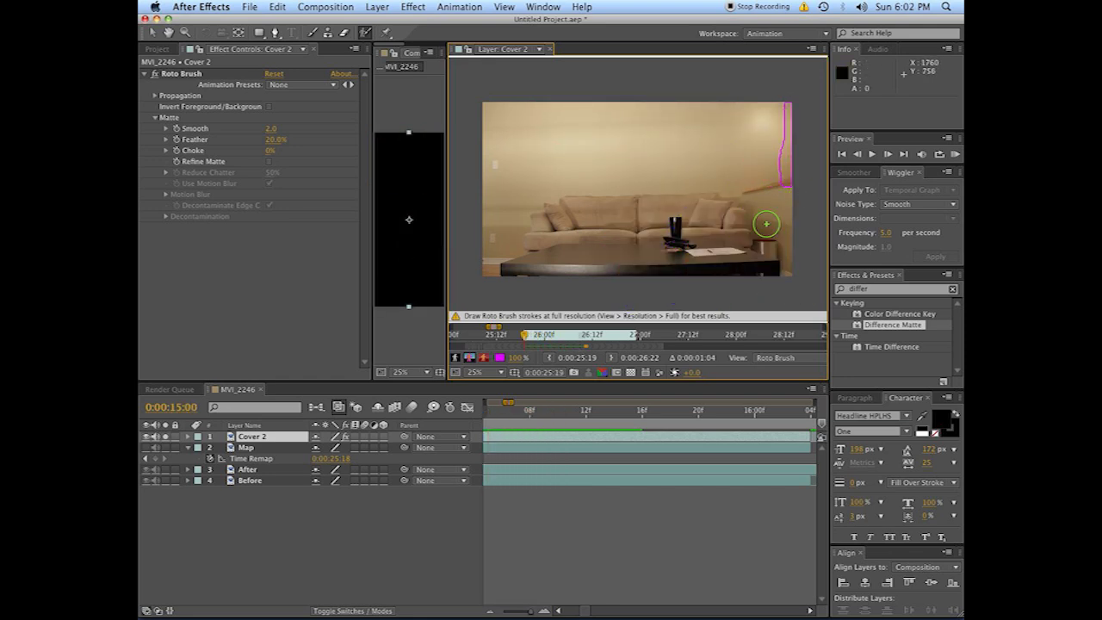
{"action": "key", "text": "Page_Down"}
{"action": "key", "text": "Page_Down"}
{"action": "key", "text": "Page_Down"}
{"action": "key", "text": "Page_Down"}
{"action": "key", "text": "Page_Down"}
{"action": "key", "text": "Page_Down"}
{"action": "key", "text": "Page_Down"}
{"action": "key", "text": "Page_Down"}
{"action": "key", "text": "Page_Down"}
{"action": "key", "text": "Page_Down"}
{"action": "key", "text": "Page_Down"}
{"action": "key", "text": "Page_Down"}
{"action": "key", "text": "Page_Down"}
{"action": "key", "text": "Page_Down"}
{"action": "key", "text": "Page_Down"}
{"action": "key", "text": "Page_Down"}
{"action": "key", "text": "Page_Down"}
{"action": "key", "text": "Page_Down"}
{"action": "key", "text": "Page_Down"}
{"action": "key", "text": "Page_Down"}
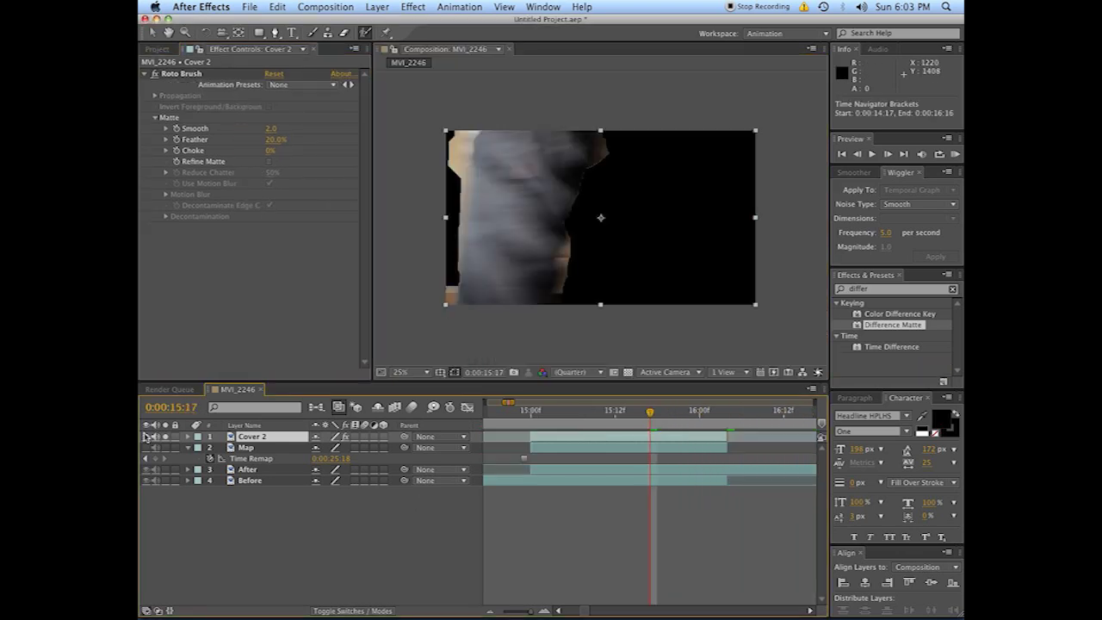
Enable Refine Matte on the Roto Brush and set motion blur shutter angle to 270
{"action": "left_click", "coordinate": [147, 437]}
{"action": "key", "text": "Page_Up"}
{"action": "key", "text": "Page_Up"}
{"action": "key", "text": "Page_Up"}
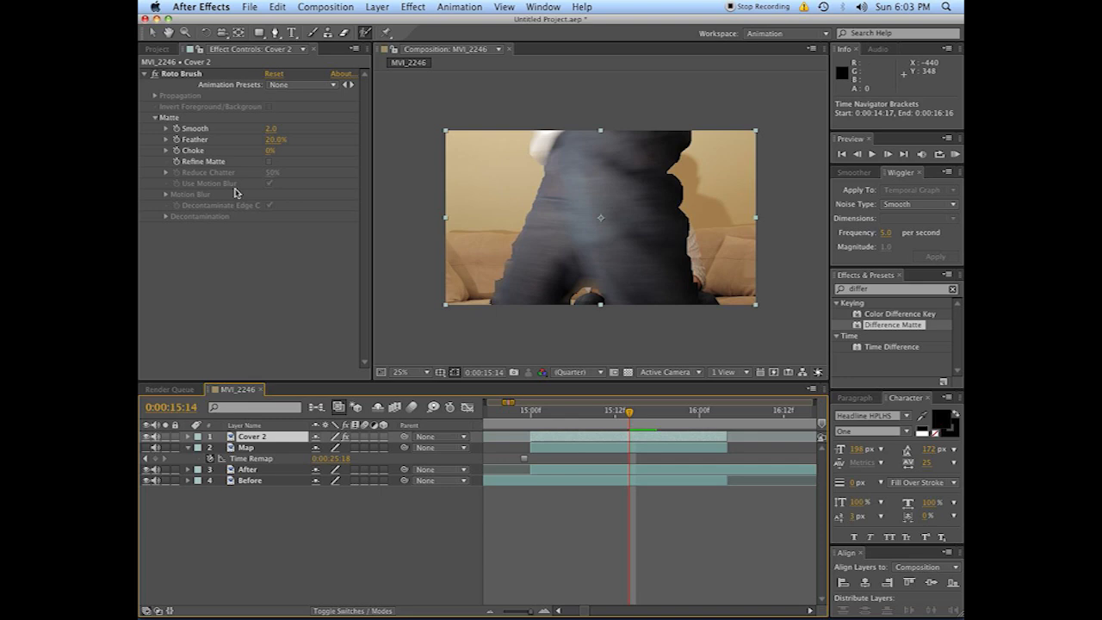
{"action": "left_click", "coordinate": [268, 162]}
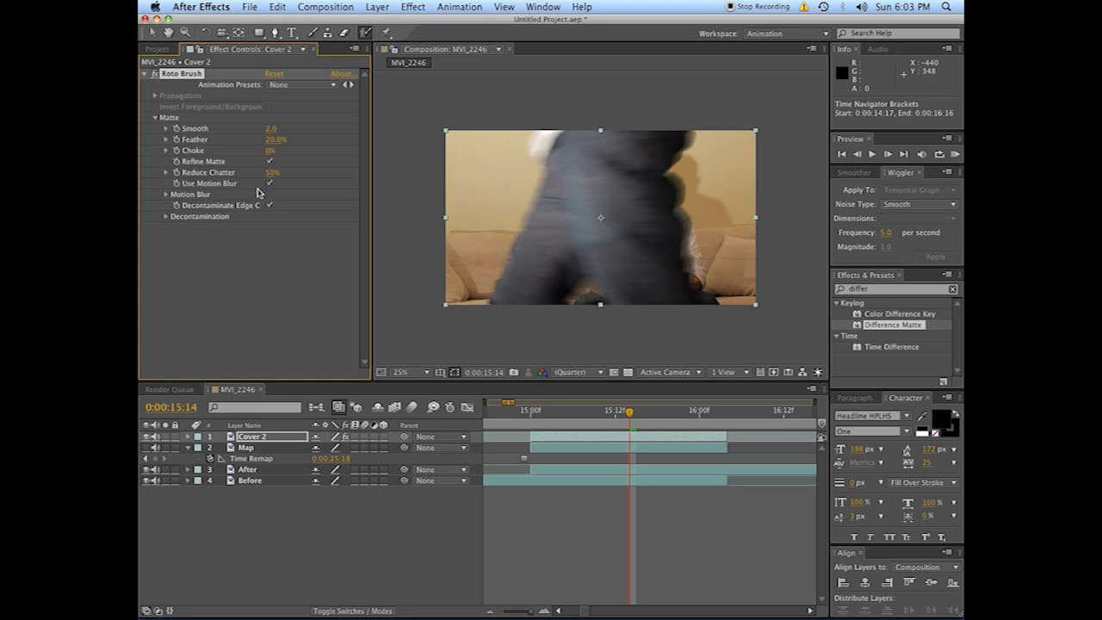
{"action": "left_click", "coordinate": [165, 195]}
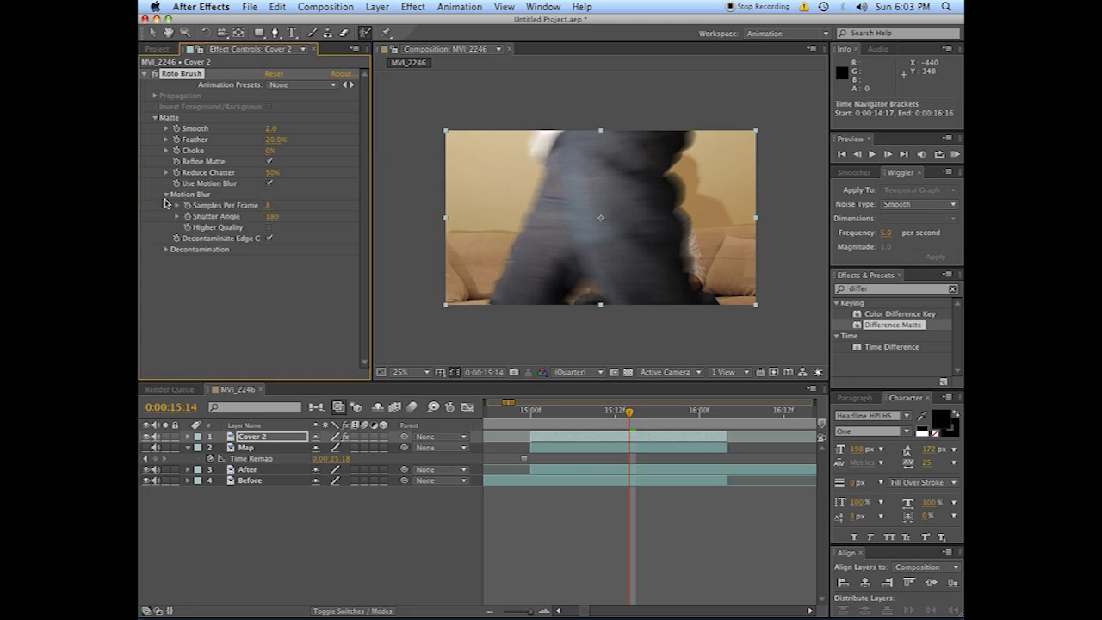
{"action": "left_click", "coordinate": [271, 218]}
{"action": "type", "text": "360"}
{"action": "key", "text": "Return"}
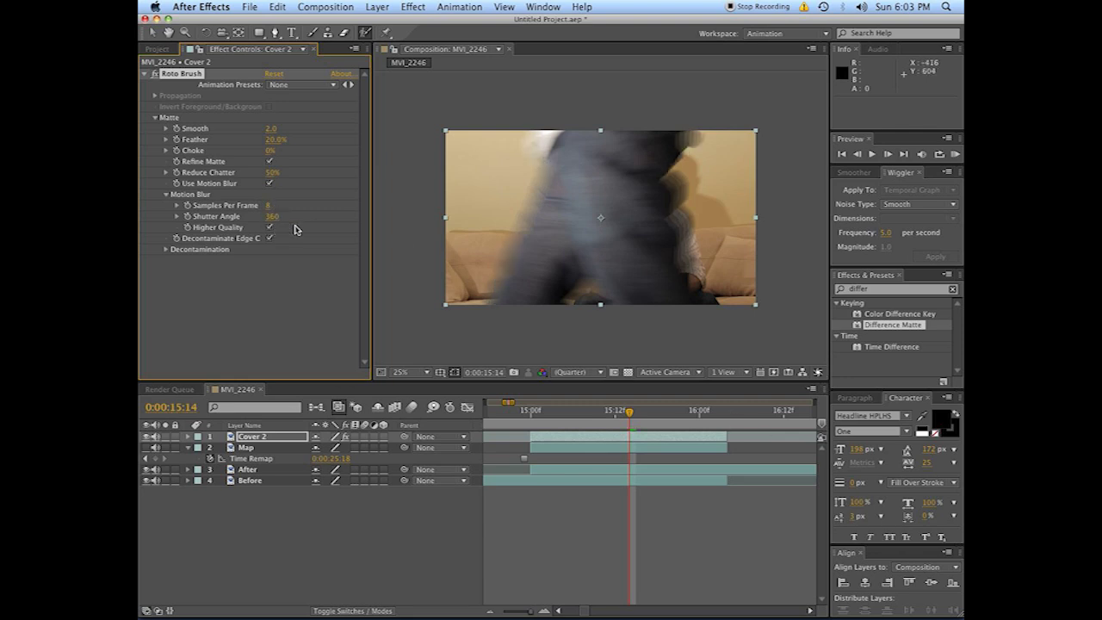
{"action": "left_click", "coordinate": [271, 217]}
{"action": "type", "text": "270"}
{"action": "key", "text": "Return"}
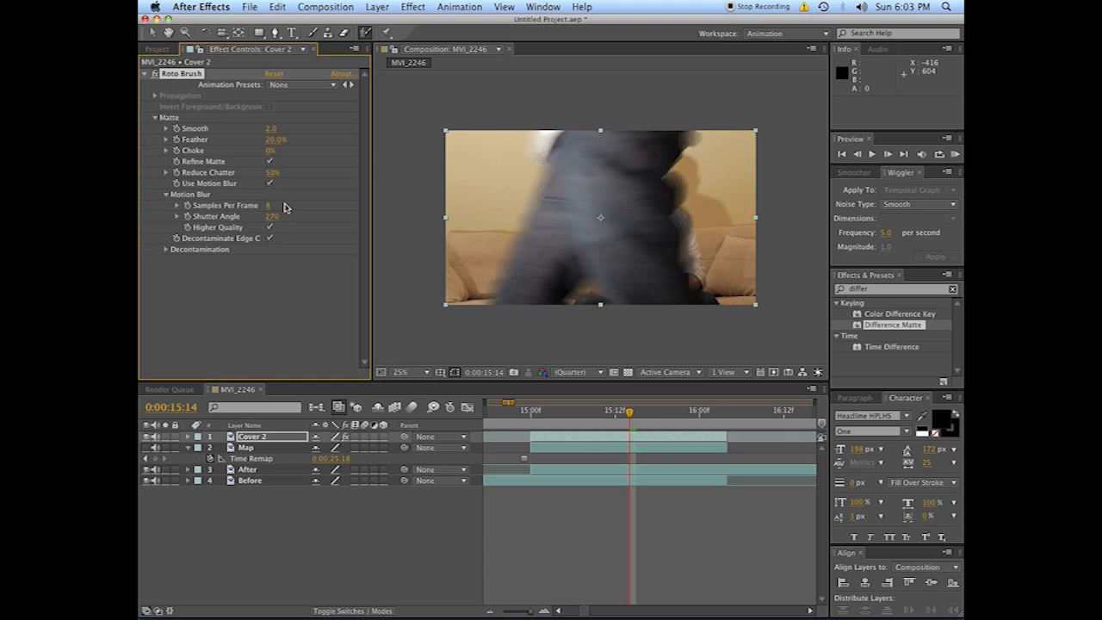
Review frames 15:07 to 15:11 to check the blurred matte
{"action": "left_click", "coordinate": [592, 416]}
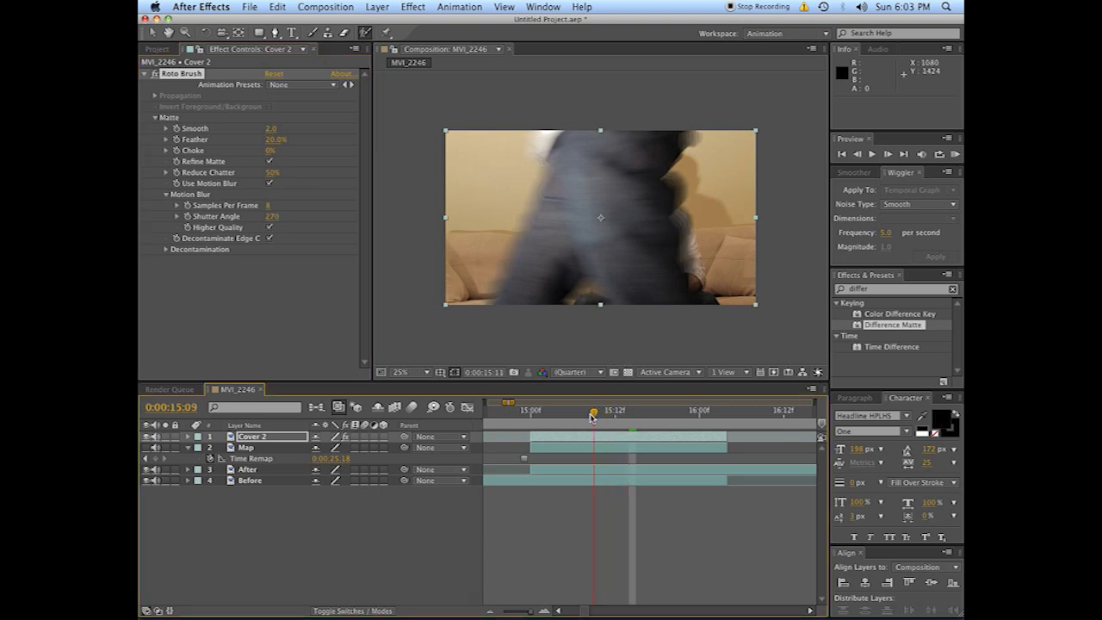
{"action": "left_click", "coordinate": [581, 415]}
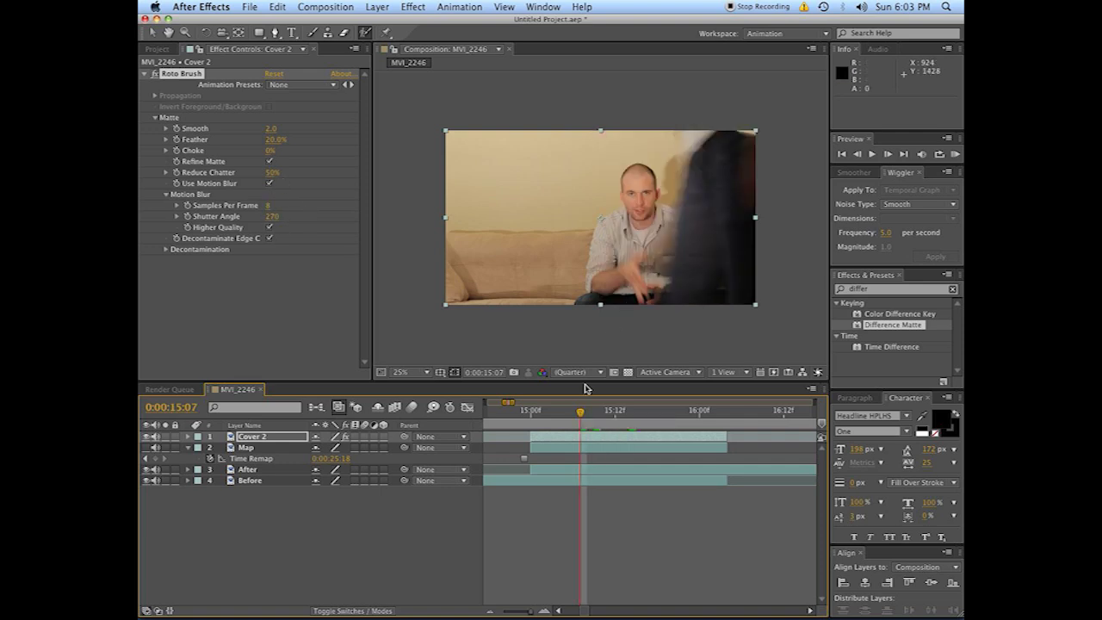
{"action": "left_click", "coordinate": [608, 404]}
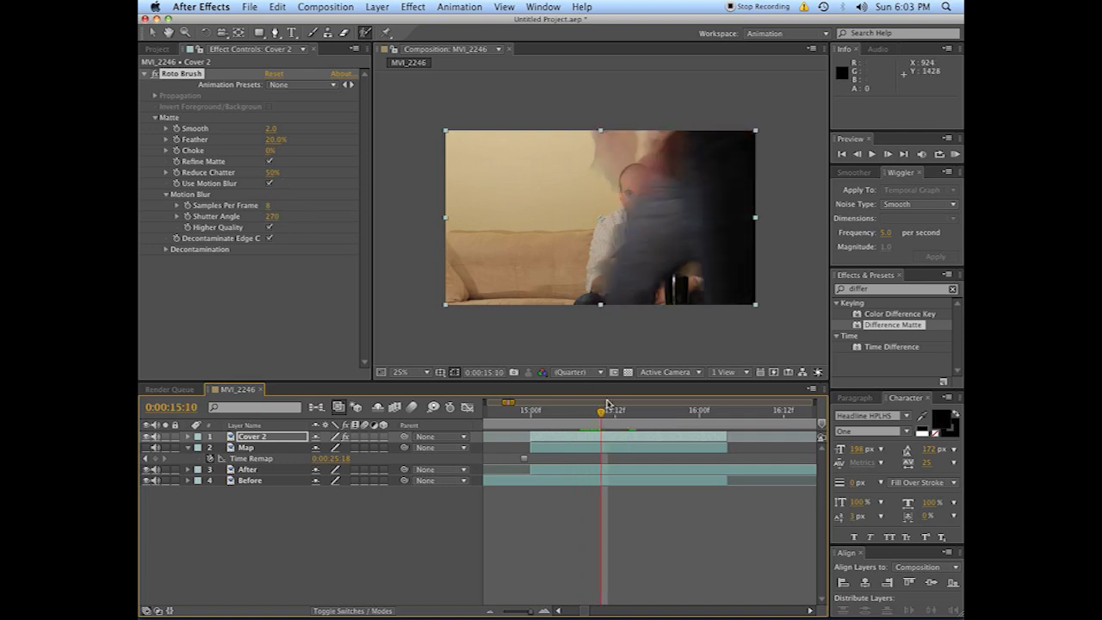
{"action": "key", "text": "Page_Up"}
{"action": "key", "text": "Page_Down"}
{"action": "key", "text": "Page_Down"}
{"action": "key", "text": "Page_Down"}
{"action": "key", "text": "Page_Down"}
{"action": "key", "text": "Page_Down"}
{"action": "key", "text": "Page_Down"}
{"action": "key", "text": "Page_Down"}
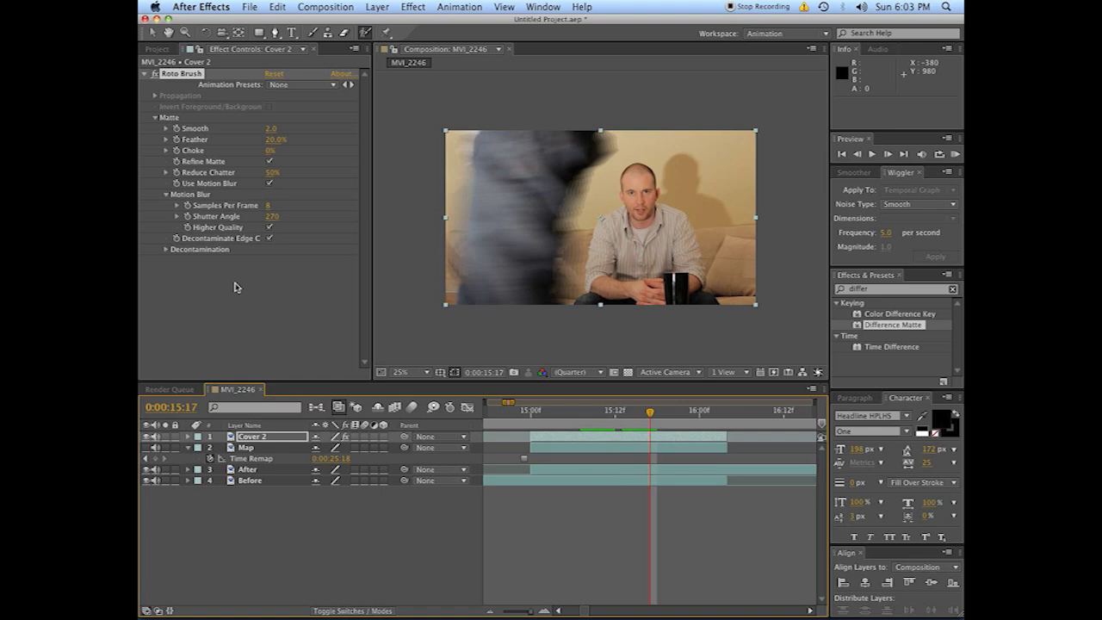
Apply Fast Blur to Cover 2 at 23.0 blurriness with Repeat Edge Pixels
{"action": "left_click", "coordinate": [875, 289]}
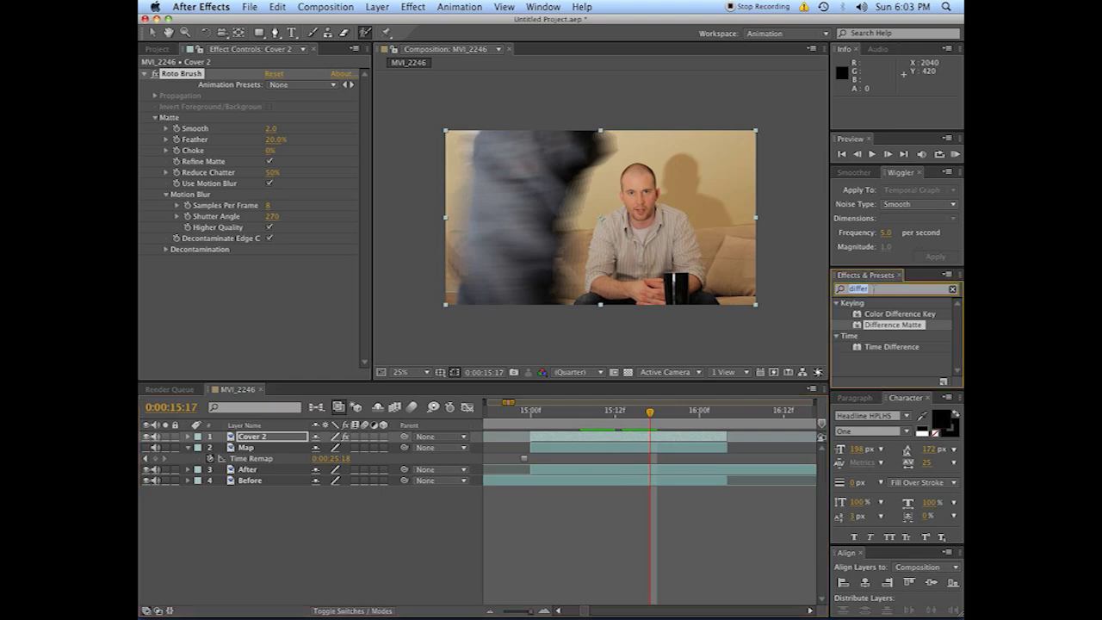
{"action": "type", "text": "fad"}
{"action": "key", "text": "BackSpace"}
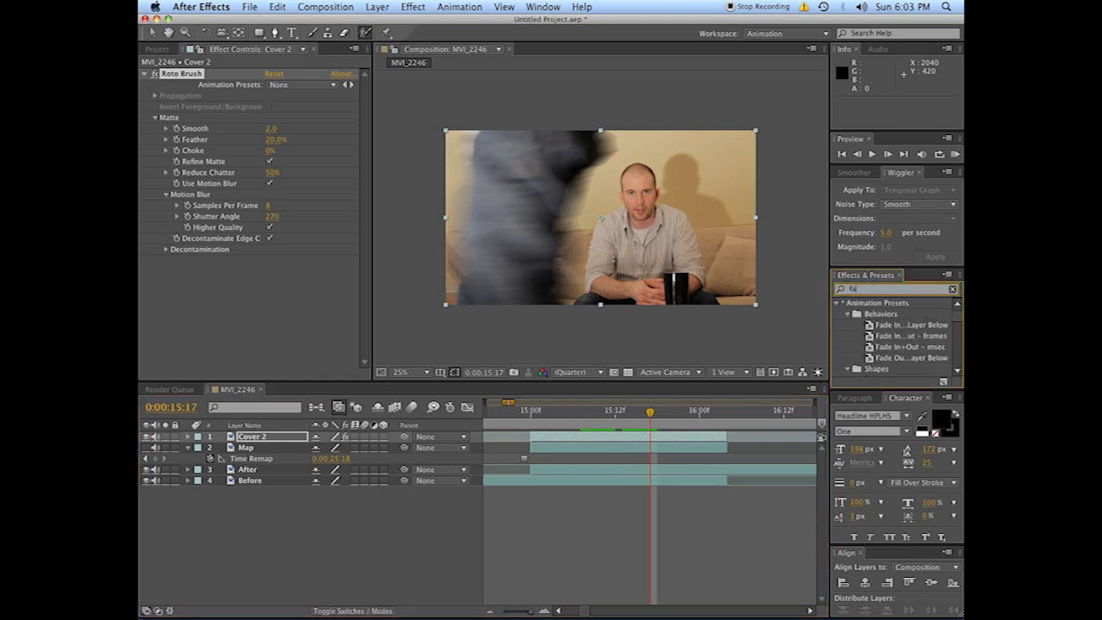
{"action": "type", "text": "st"}
{"action": "double_click", "coordinate": [891, 371]}
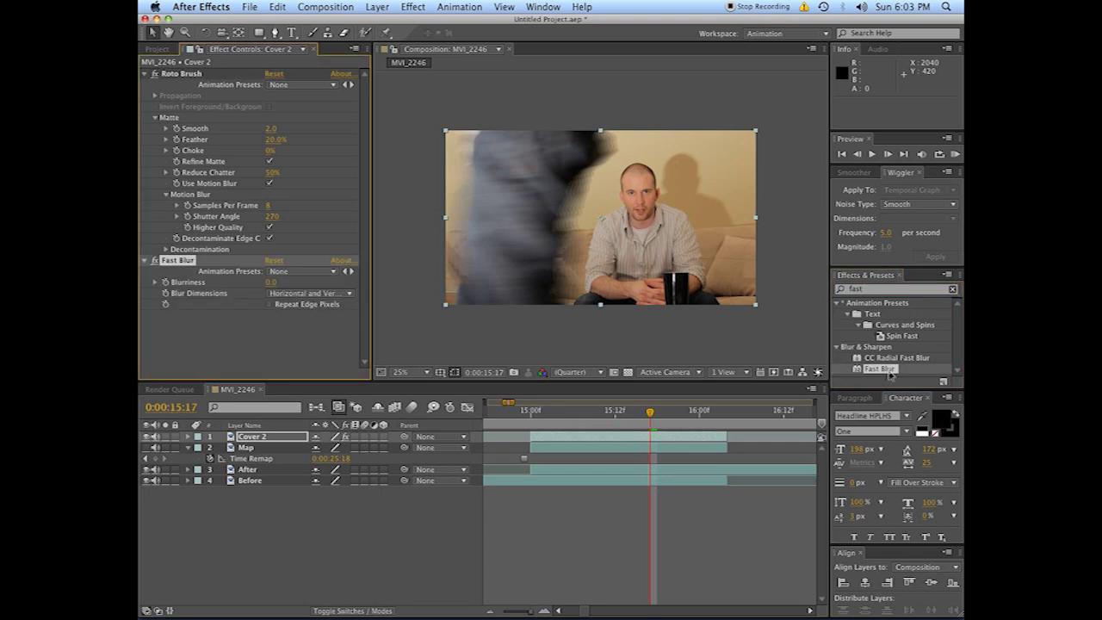
{"action": "left_click_drag", "start_coordinate": [272, 282], "coordinate": [282, 281]}
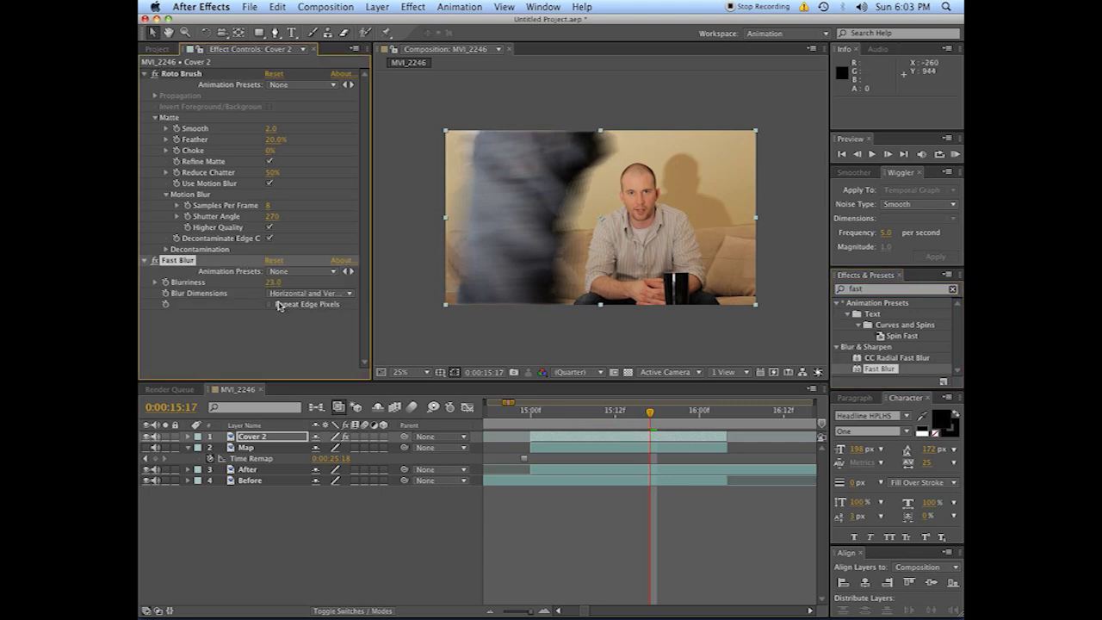
{"action": "left_click", "coordinate": [265, 307]}
{"action": "left_click", "coordinate": [270, 305]}
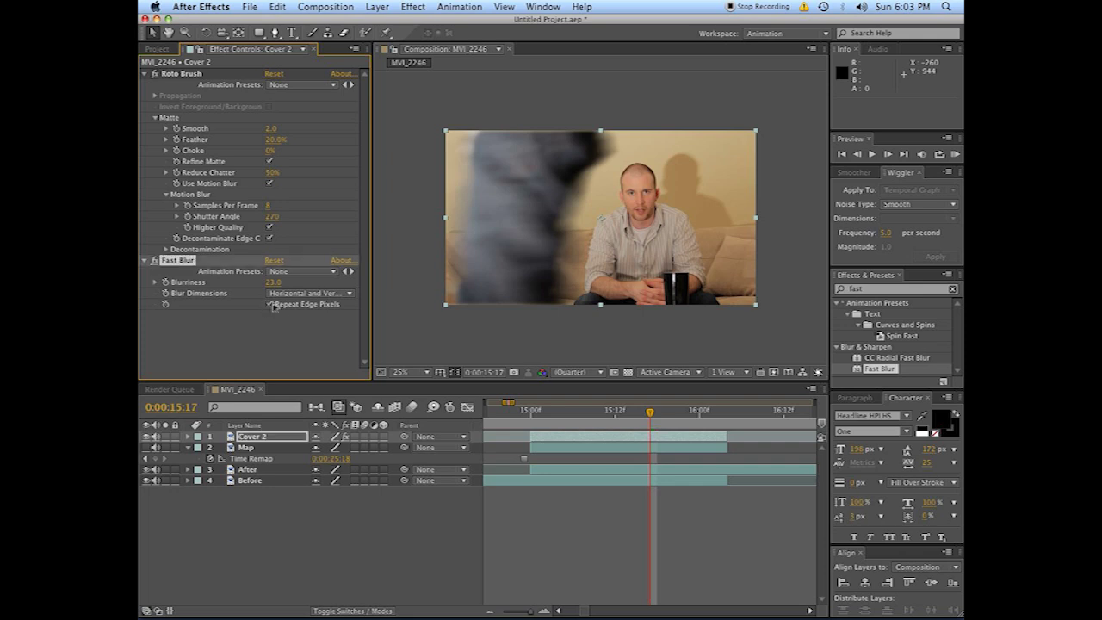
Lower the shutter angle to 180, preview the blurred figure, and return to 15:14
{"action": "left_click", "coordinate": [615, 413]}
{"action": "key", "text": "Page_Up"}
{"action": "key", "text": "Page_Up"}
{"action": "key", "text": "Page_Up"}
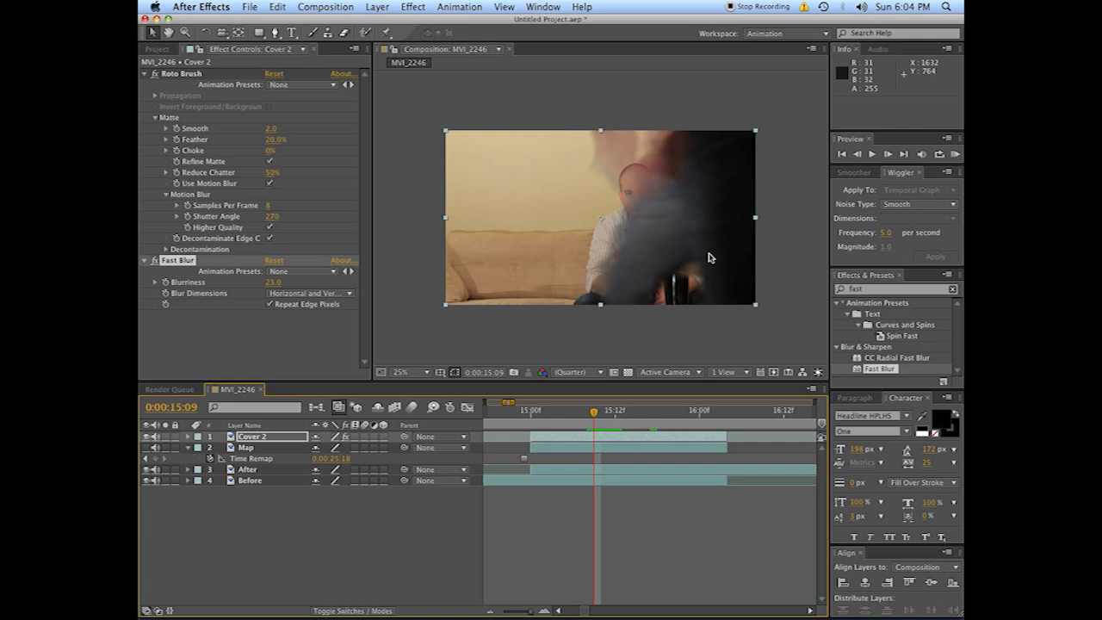
{"action": "left_click", "coordinate": [268, 216]}
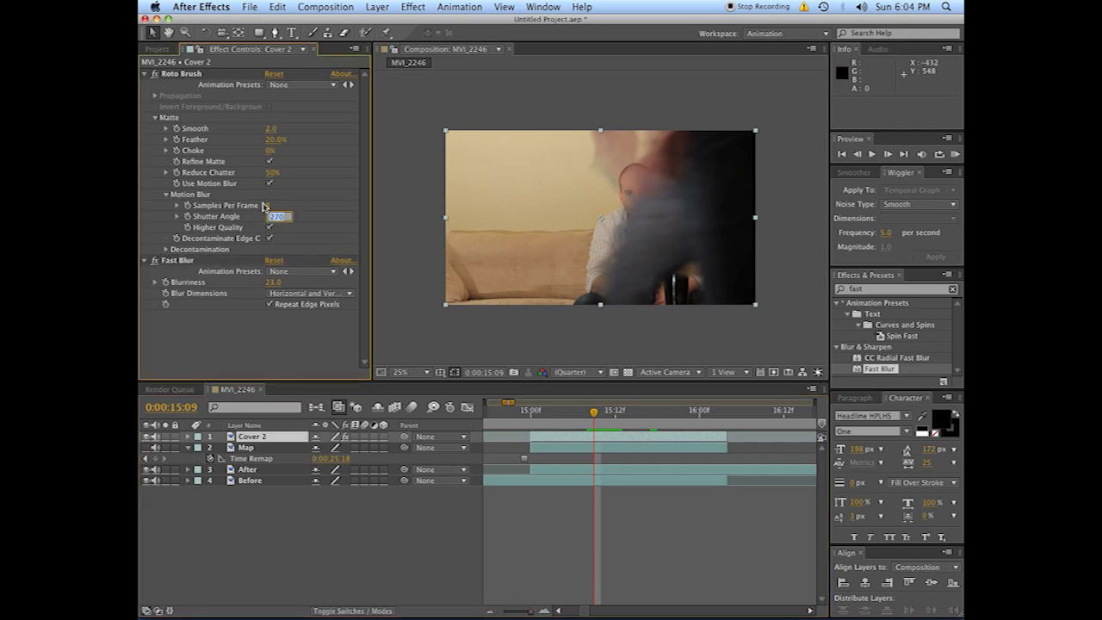
{"action": "key", "text": "Return"}
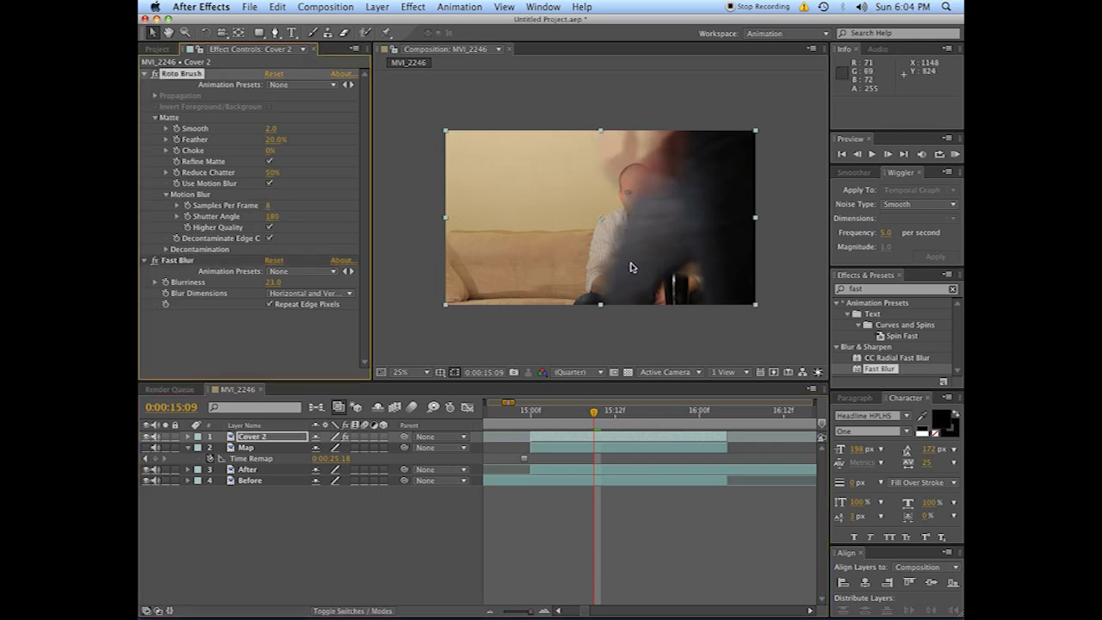
{"action": "key", "text": "space"}
{"action": "left_click", "coordinate": [663, 411]}
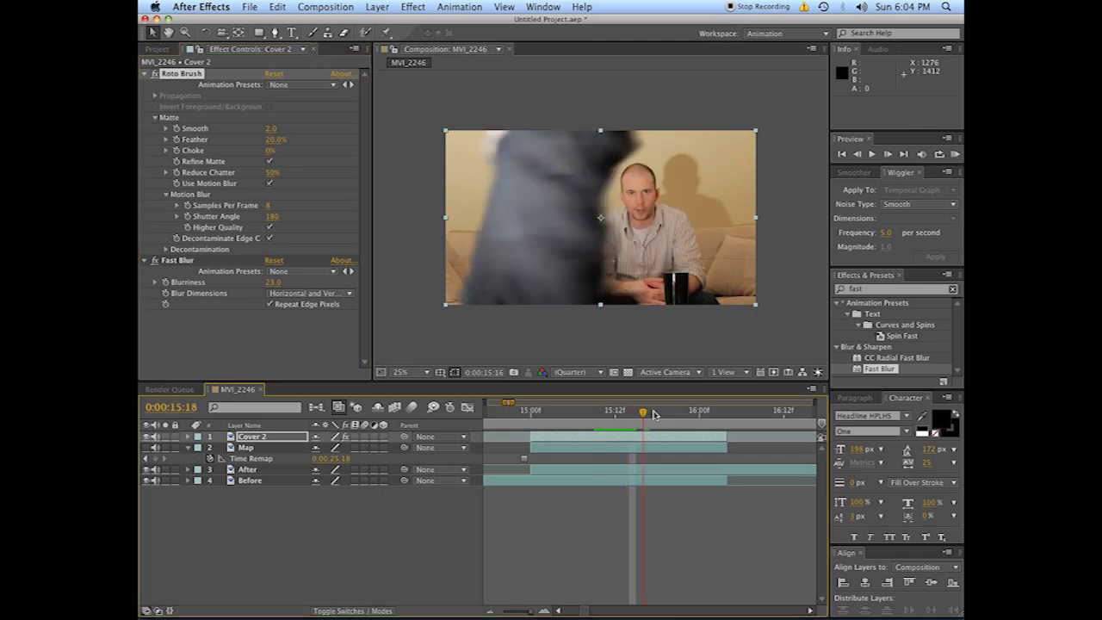
{"action": "left_click_drag", "start_coordinate": [647, 412], "coordinate": [630, 412]}
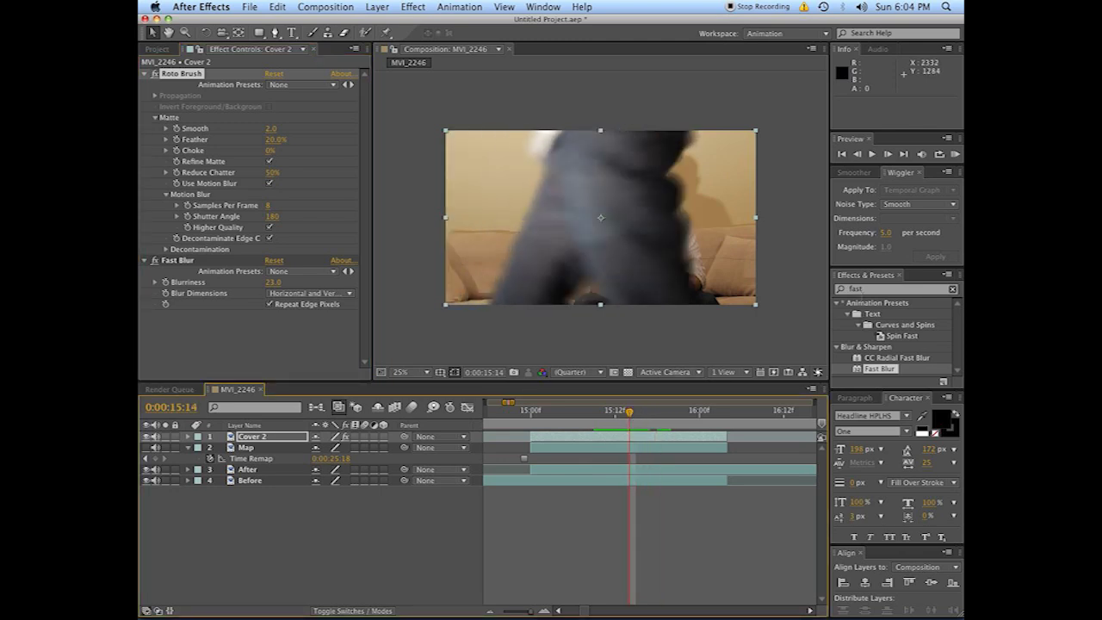
Scale the Cover 2 layer up to 108%
{"action": "left_click", "coordinate": [676, 438]}
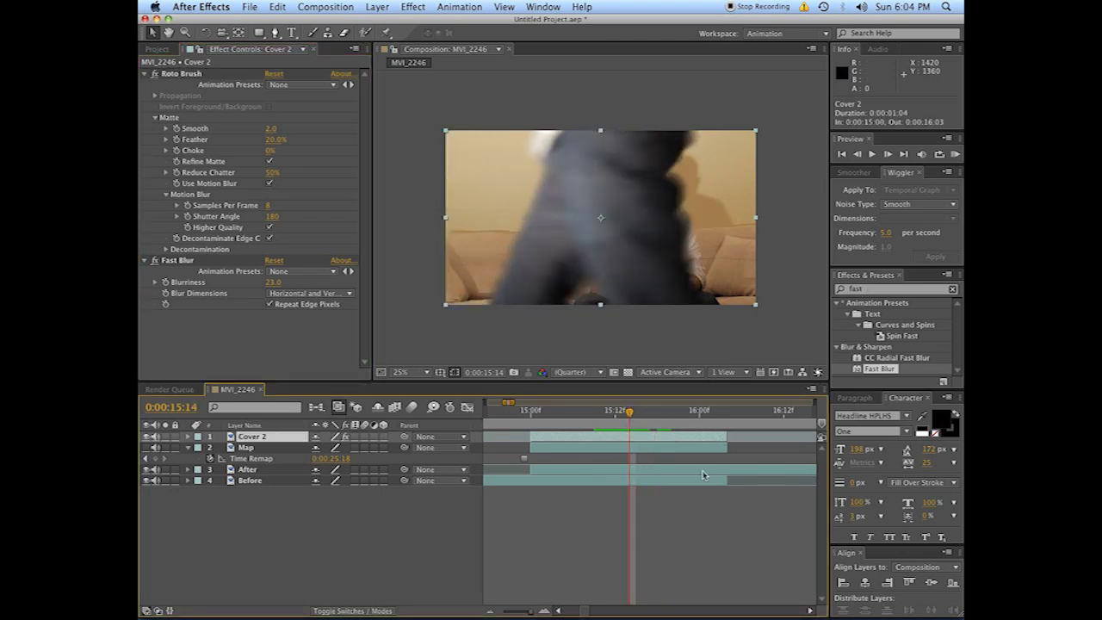
{"action": "key", "text": "s"}
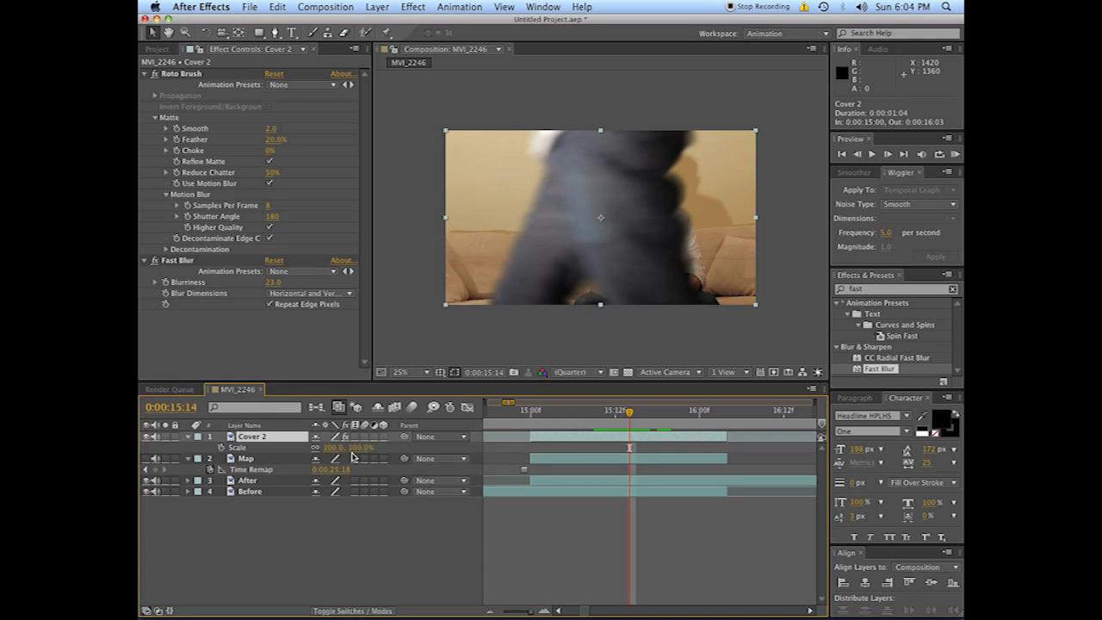
{"action": "left_click_drag", "start_coordinate": [336, 448], "coordinate": [606, 270]}
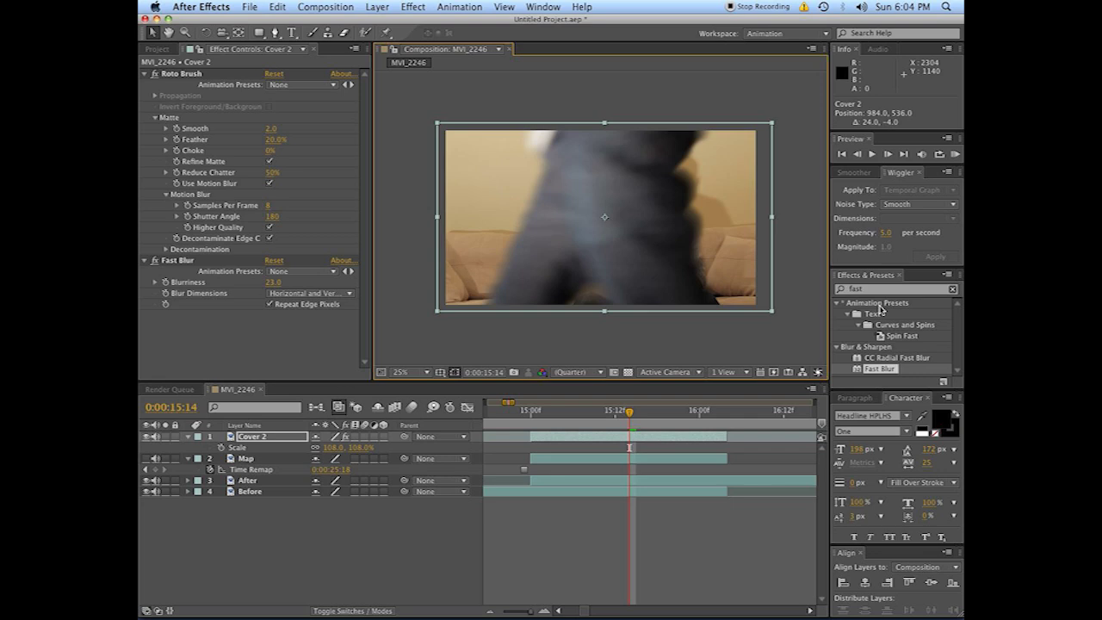
Add a Tint effect to Cover 2 with Amount to Tint at 10%
{"action": "left_click", "coordinate": [870, 290]}
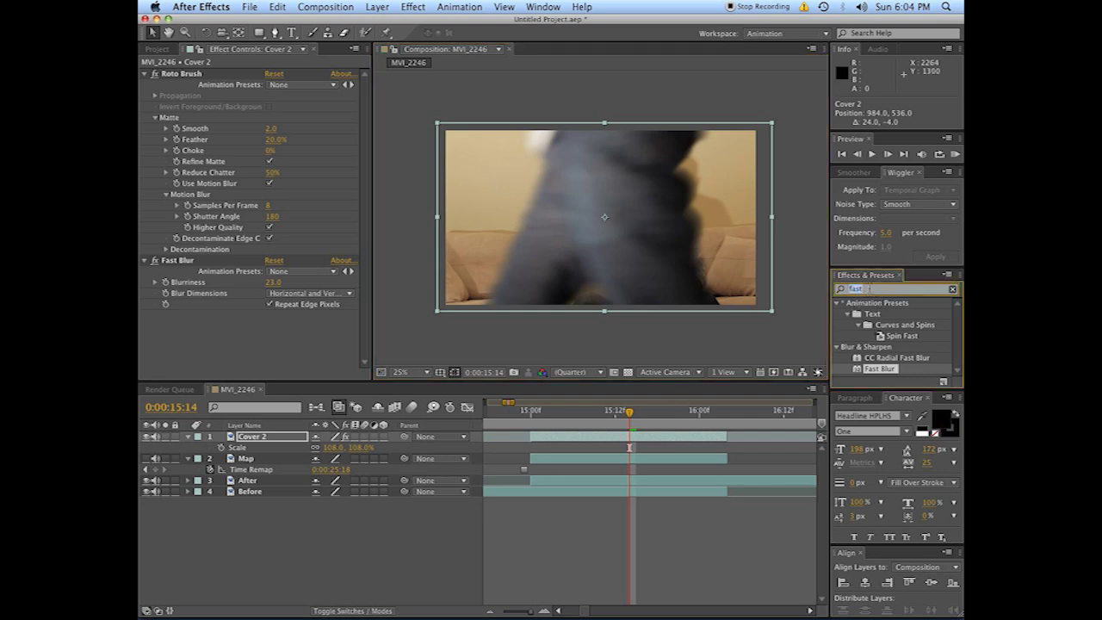
{"action": "type", "text": "tint"}
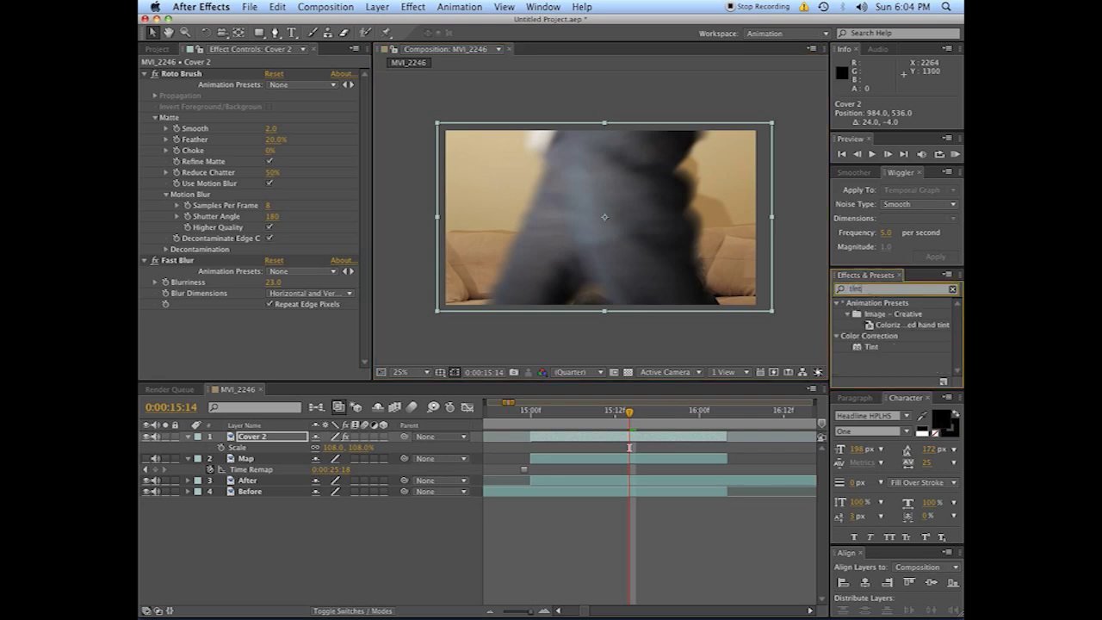
{"action": "double_click", "coordinate": [869, 345]}
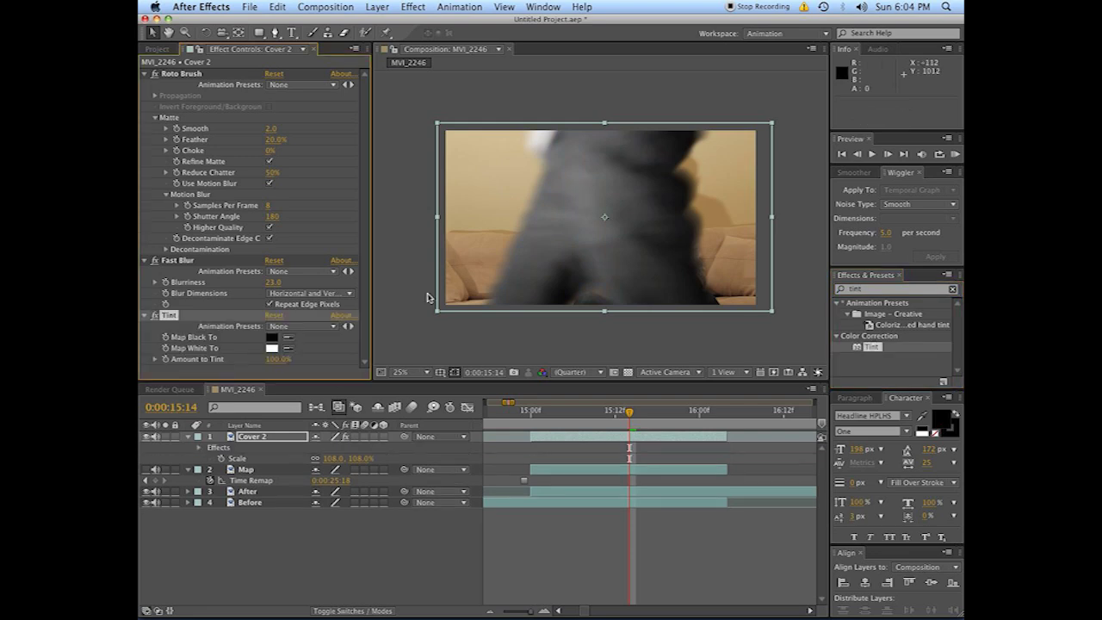
{"action": "left_click", "coordinate": [288, 360]}
{"action": "type", "text": "10"}
{"action": "left_click", "coordinate": [857, 290]}
{"action": "type", "text": "cu"}
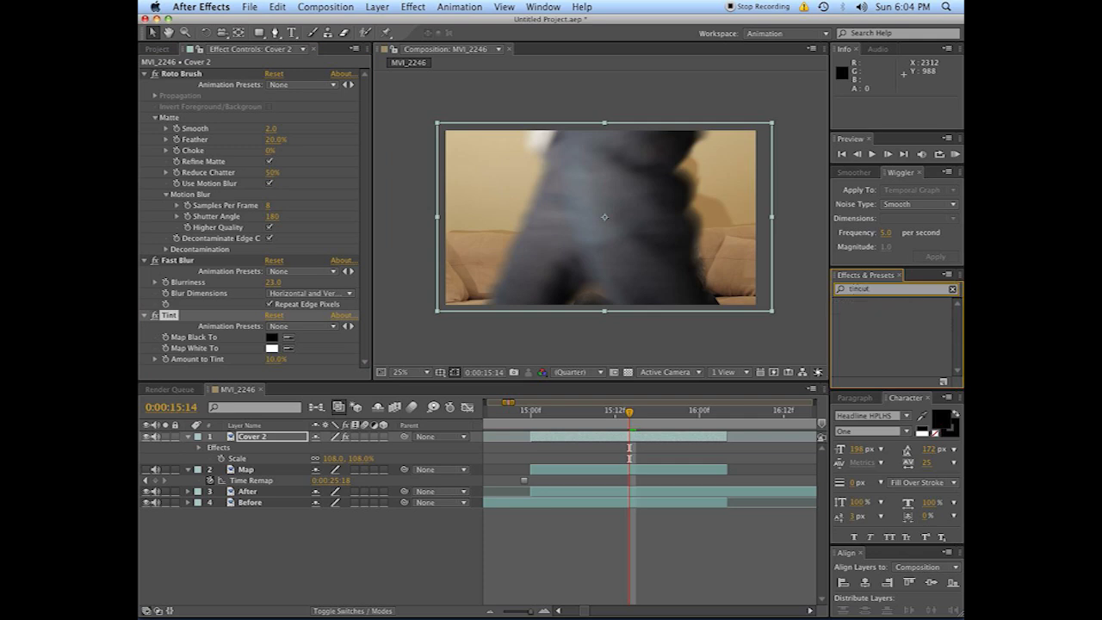
{"action": "type", "text": "curves"}
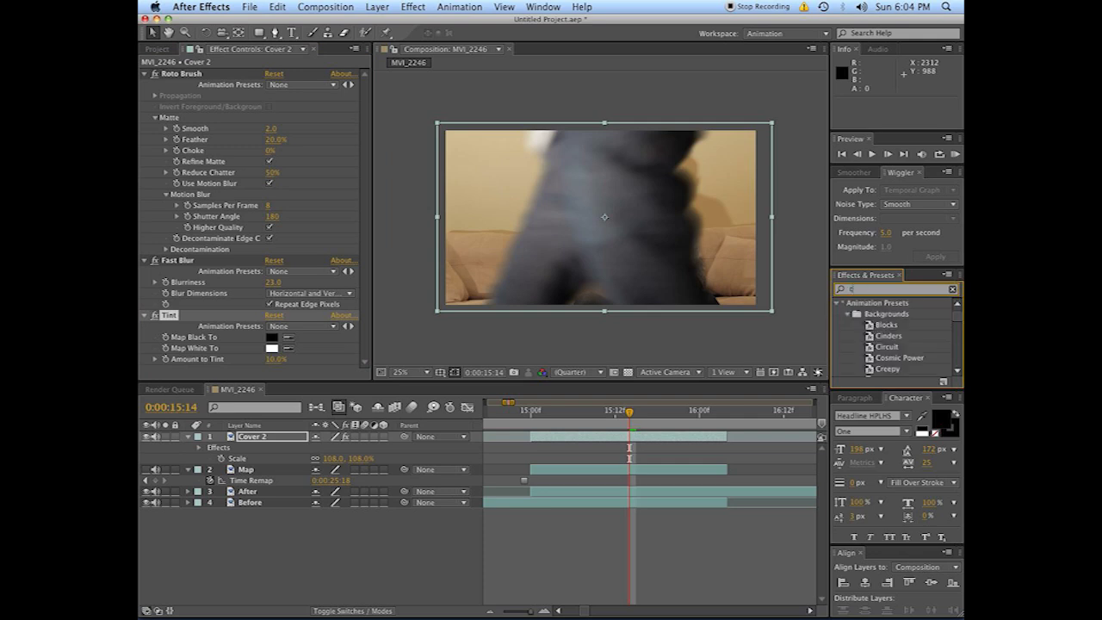
Add Curves to Cover 2 with the RGB curve bowed down, review, then select After
{"action": "double_click", "coordinate": [877, 347]}
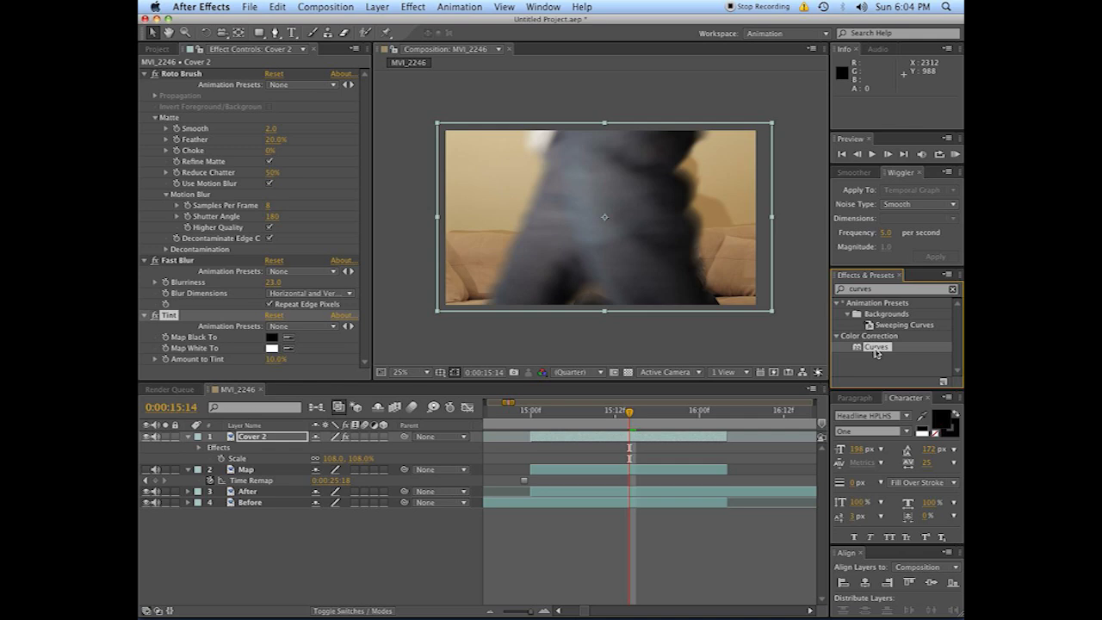
{"action": "left_click_drag", "start_coordinate": [229, 317], "coordinate": [231, 317]}
{"action": "left_click_drag", "start_coordinate": [651, 418], "coordinate": [529, 436]}
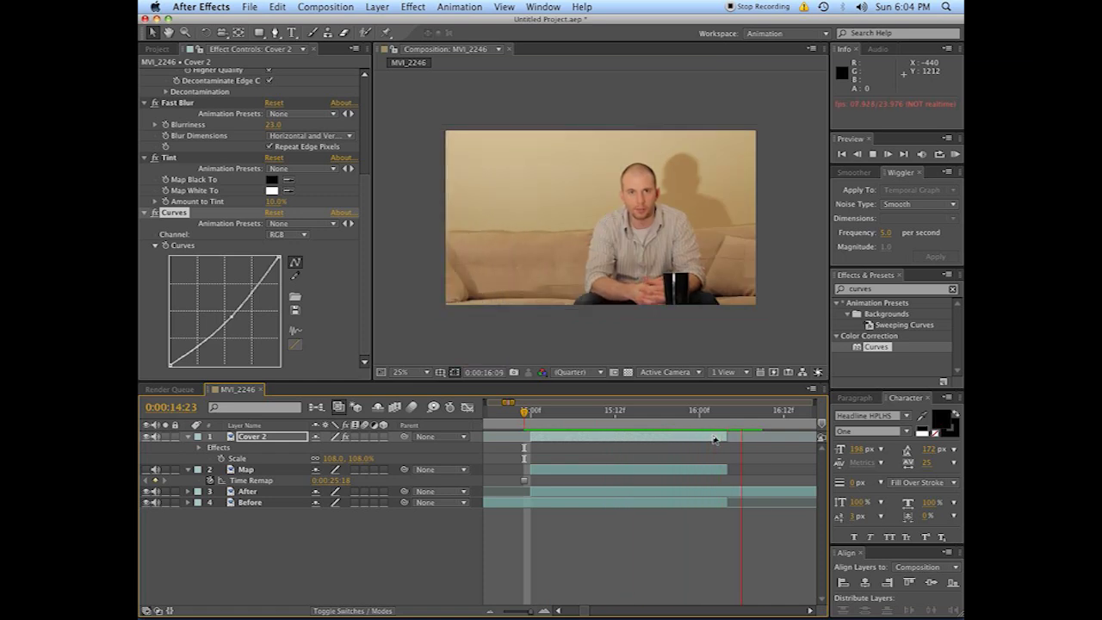
{"action": "left_click_drag", "start_coordinate": [648, 421], "coordinate": [625, 429]}
{"action": "left_click", "coordinate": [601, 580]}
{"action": "left_click", "coordinate": [613, 497]}
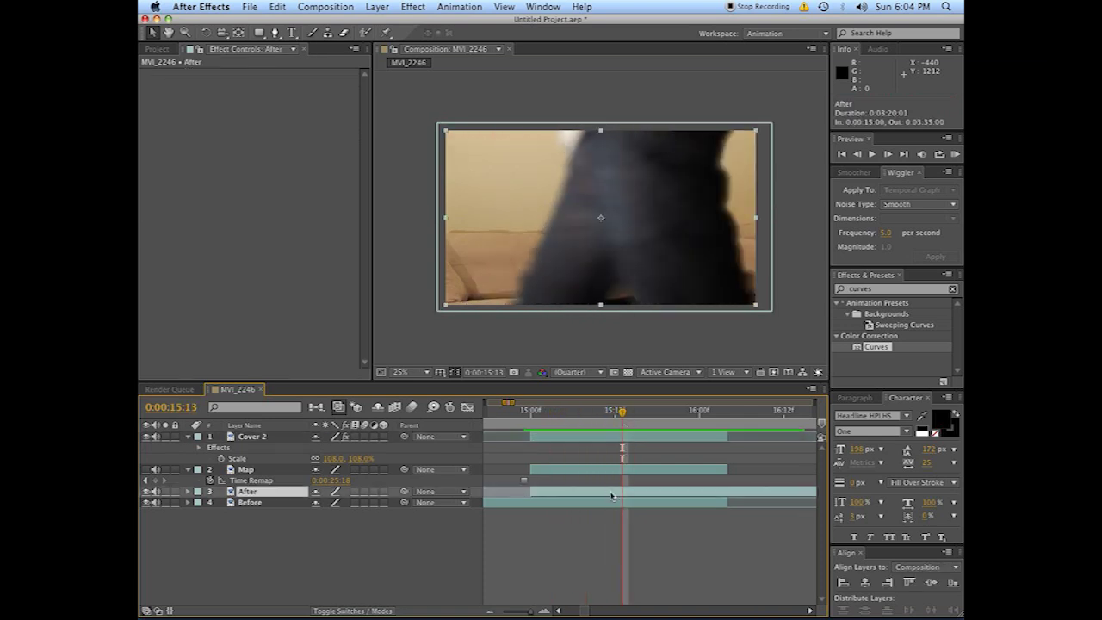
Draw a closed five-point mask on the After clip around the walking figure's path
{"action": "left_click", "coordinate": [275, 32]}
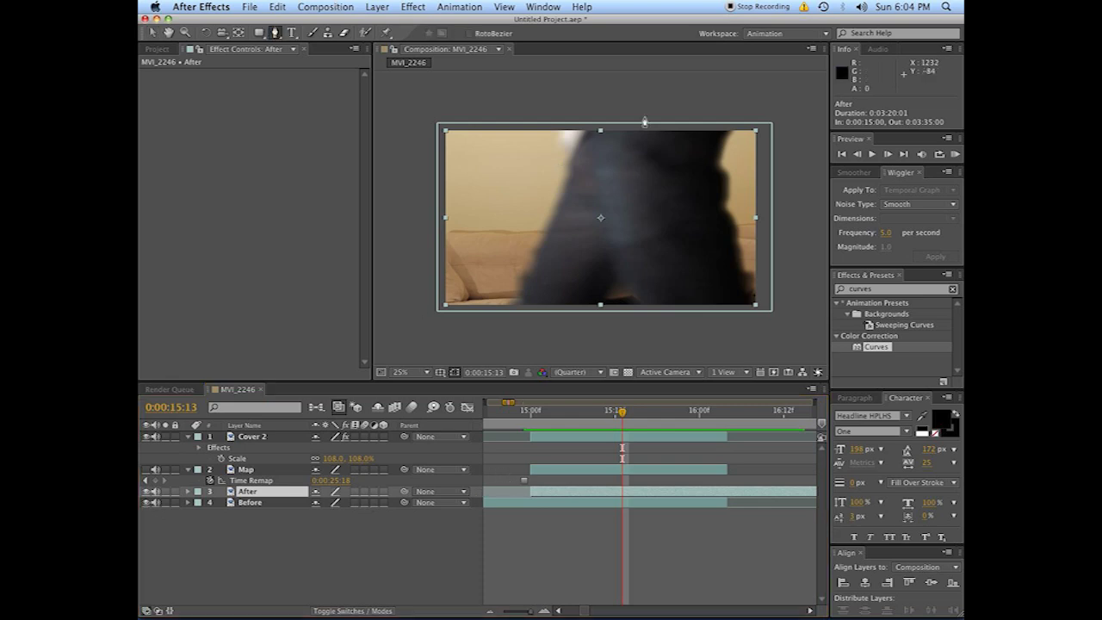
{"action": "left_click", "coordinate": [643, 114]}
{"action": "left_click", "coordinate": [625, 190]}
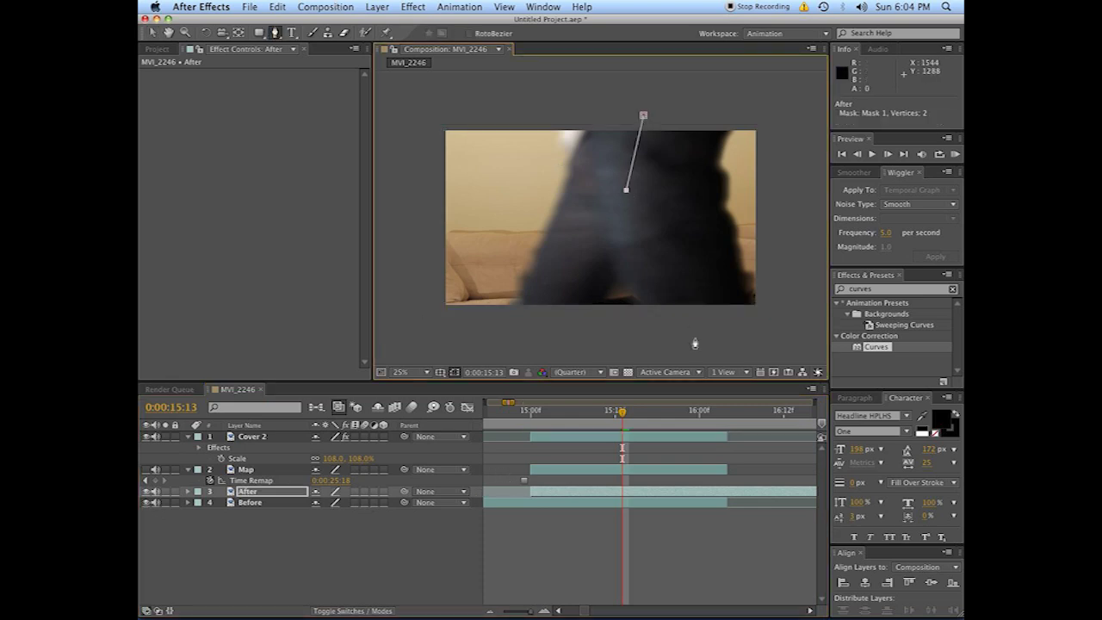
{"action": "left_click", "coordinate": [708, 343]}
{"action": "left_click", "coordinate": [809, 339]}
{"action": "double_click", "coordinate": [803, 105]}
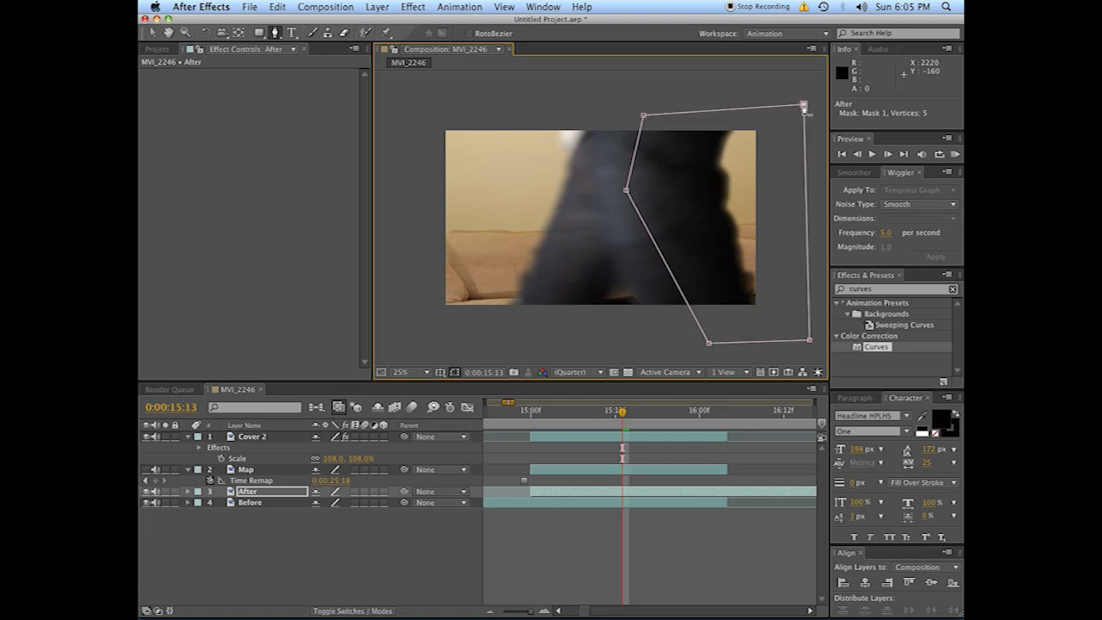
Reveal the After layer's Mask 1 and set a starting Mask Path keyframe
{"action": "key", "text": "v"}
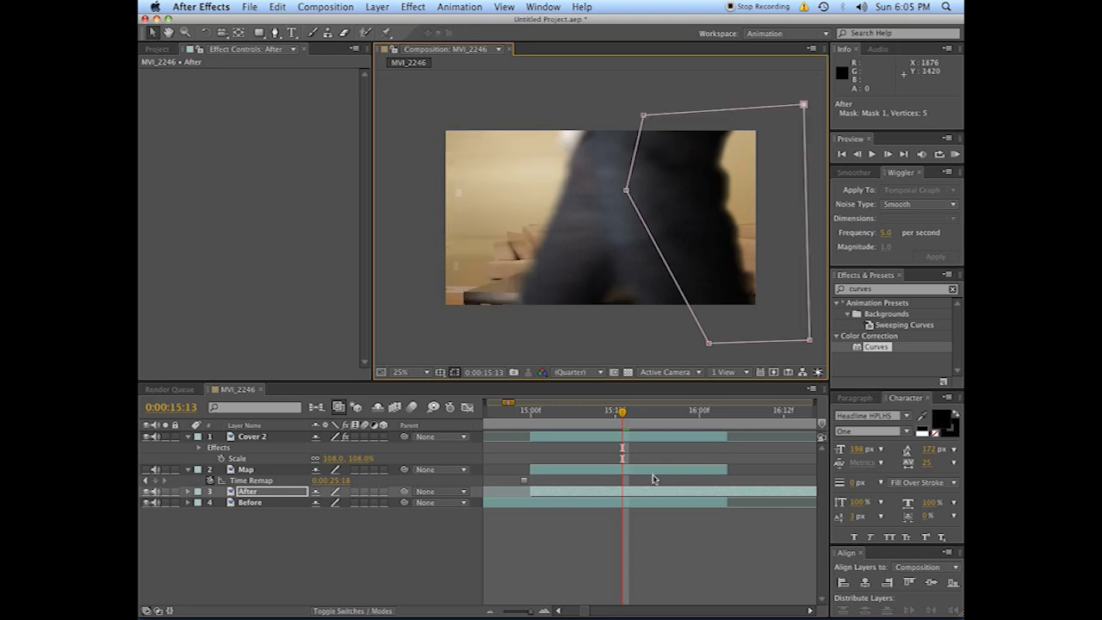
{"action": "left_click", "coordinate": [629, 492]}
{"action": "key", "text": "m"}
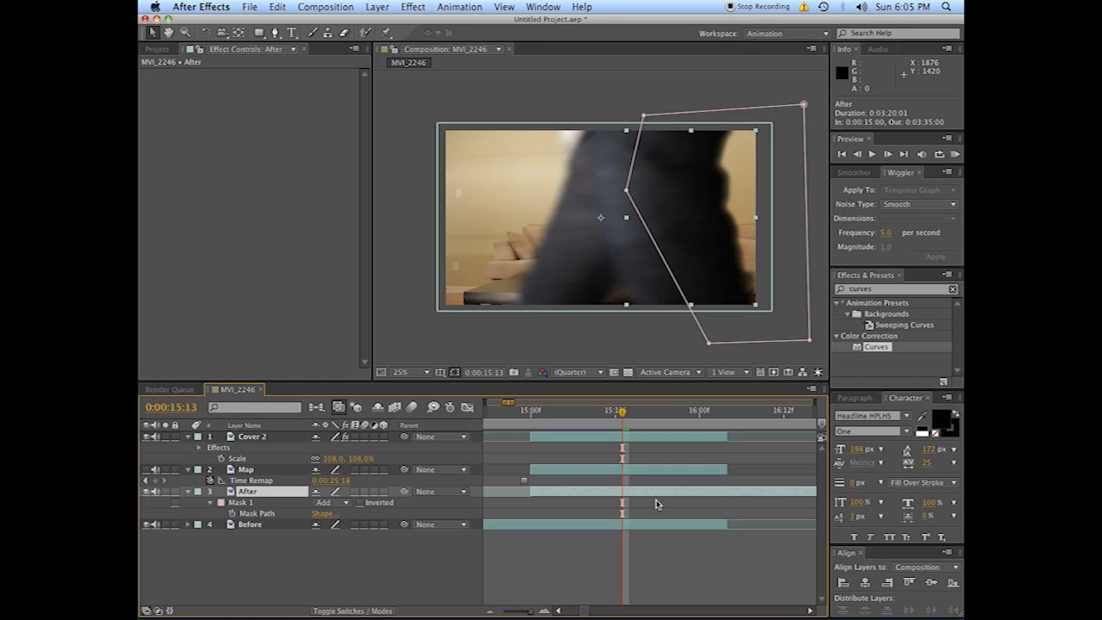
{"action": "left_click", "coordinate": [232, 514]}
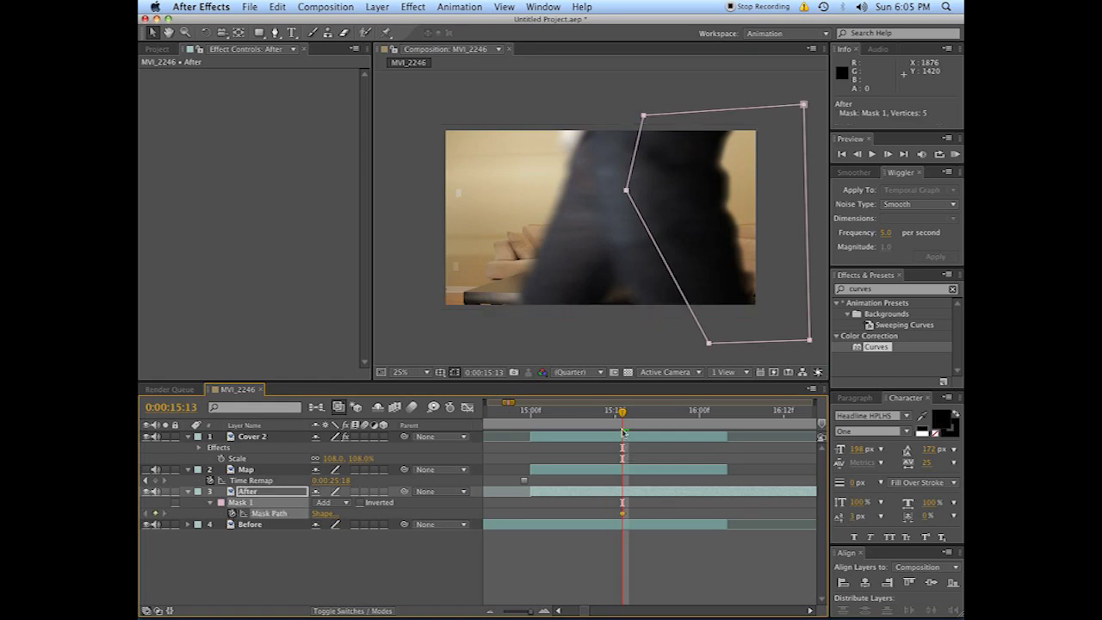
At 15:18, move the mask's bottom, middle and top-left points left
{"action": "left_click_drag", "start_coordinate": [629, 414], "coordinate": [657, 417]}
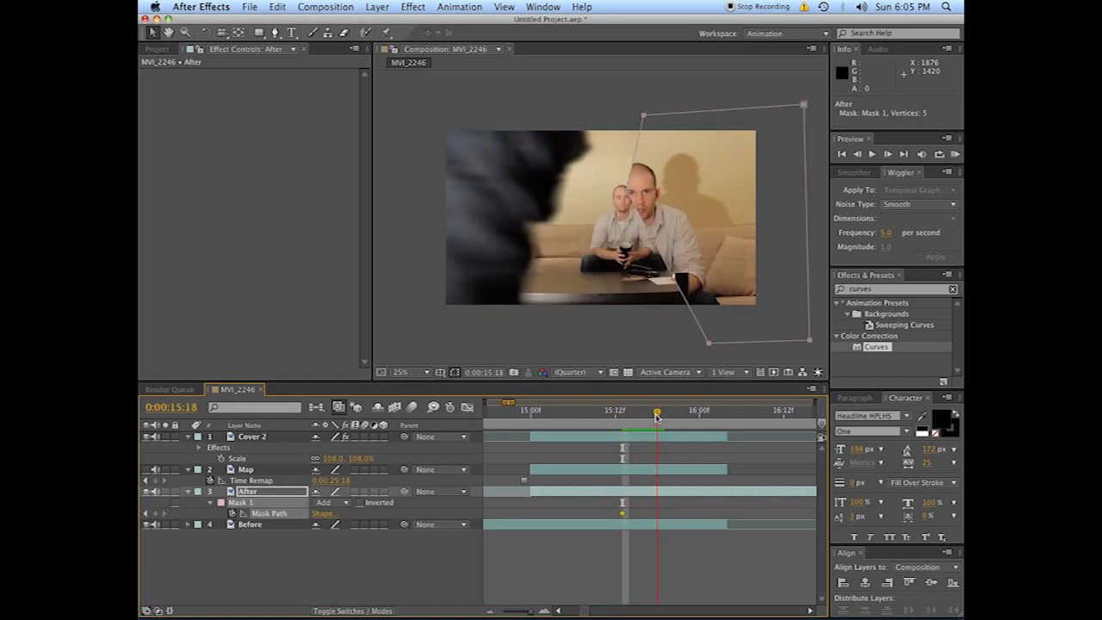
{"action": "left_click", "coordinate": [707, 346]}
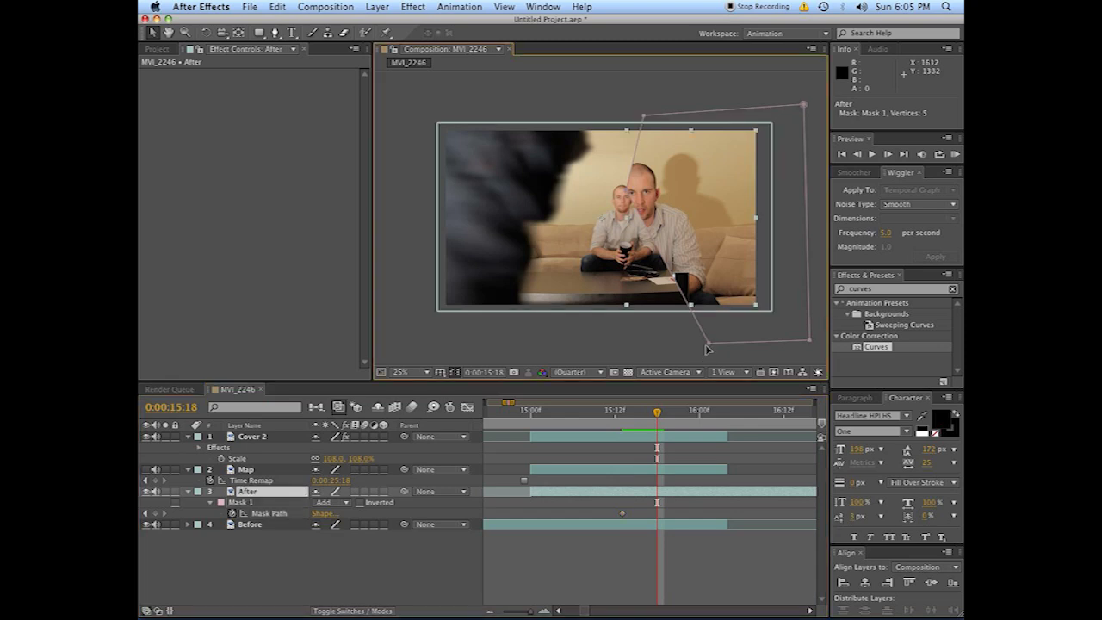
{"action": "double_click", "coordinate": [708, 344]}
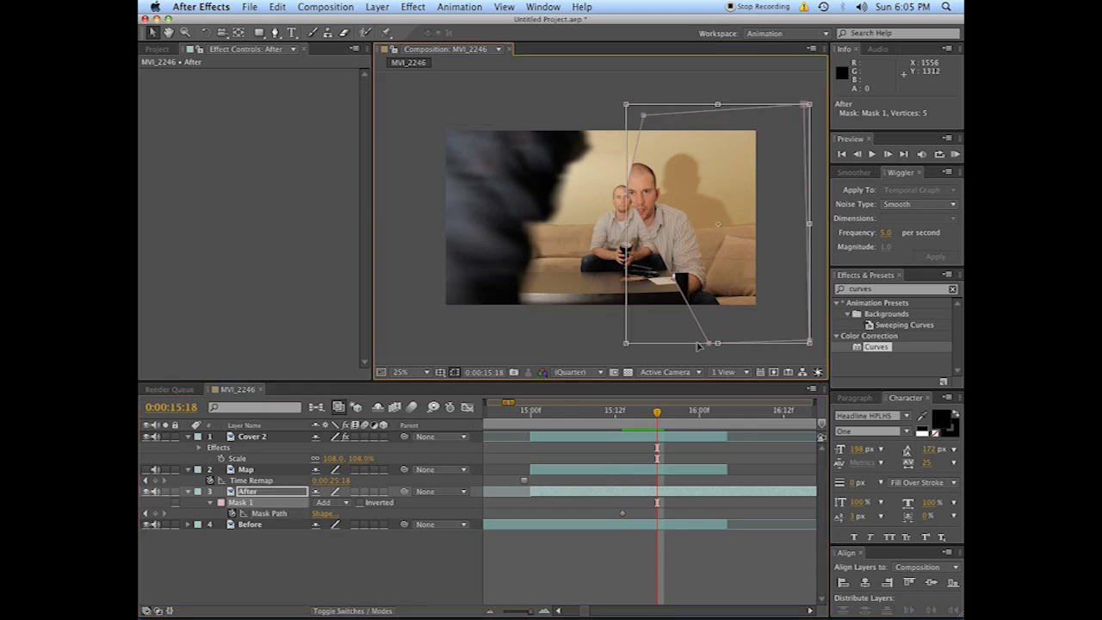
{"action": "key", "text": "Escape"}
{"action": "left_click_drag", "start_coordinate": [708, 343], "coordinate": [462, 331]}
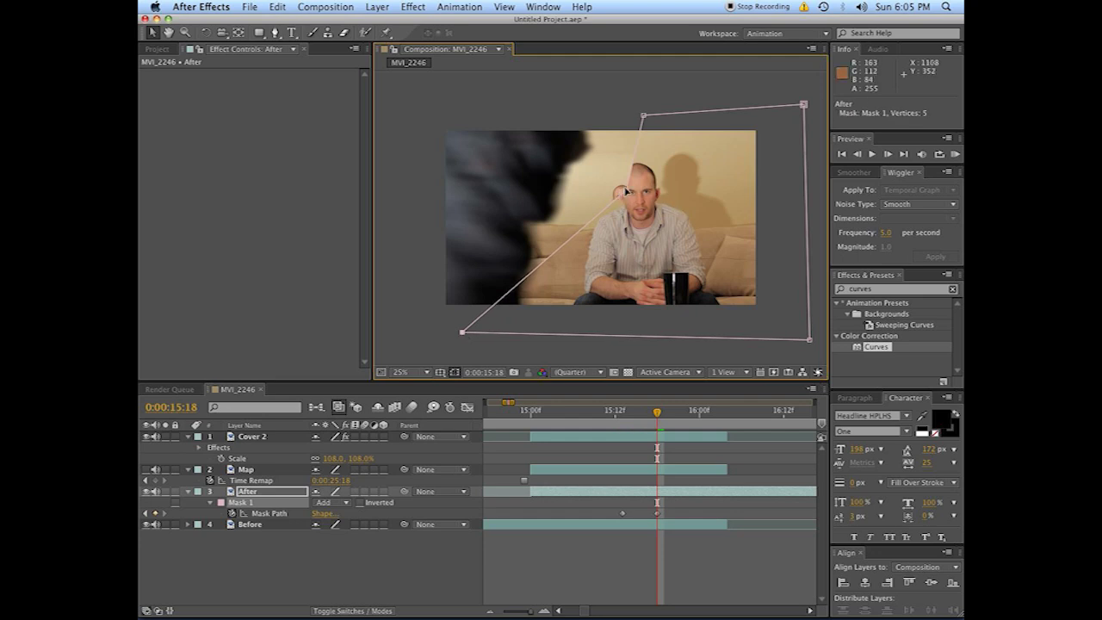
{"action": "left_click_drag", "start_coordinate": [626, 191], "coordinate": [505, 173]}
{"action": "left_click_drag", "start_coordinate": [644, 114], "coordinate": [509, 107]}
At 15:09, shift the bottom, middle and top-left mask points right
{"action": "key", "text": "Page_Up"}
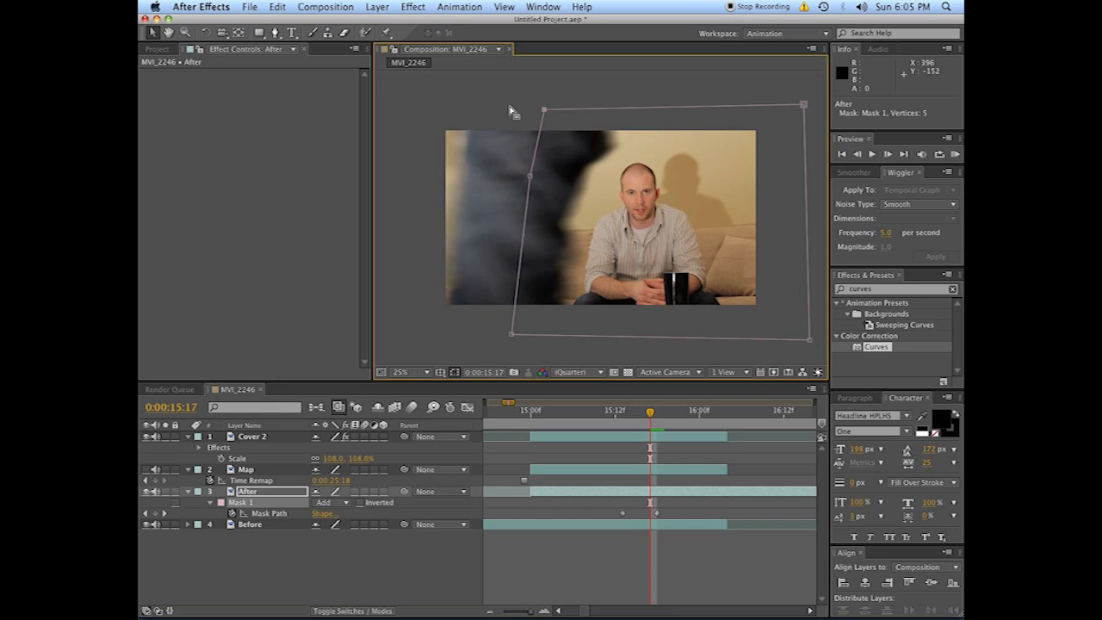
{"action": "key", "text": "Page_Up"}
{"action": "key", "text": "Page_Up"}
{"action": "key", "text": "Page_Up"}
{"action": "key", "text": "Page_Up"}
{"action": "key", "text": "Page_Up"}
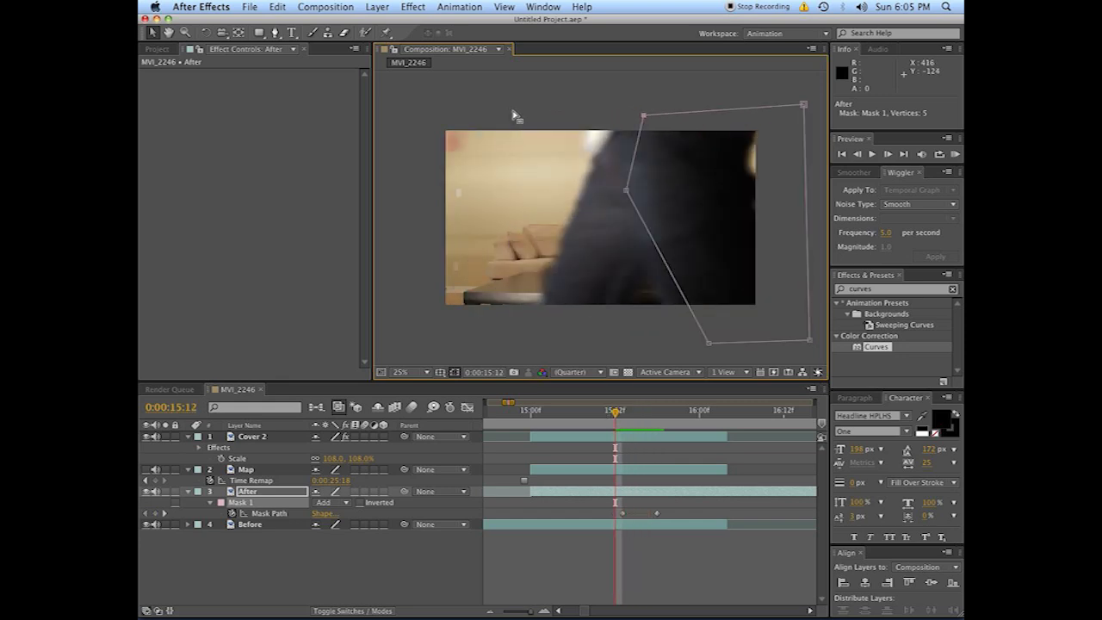
{"action": "key", "text": "Page_Up"}
{"action": "key", "text": "Page_Up"}
{"action": "key", "text": "Page_Up"}
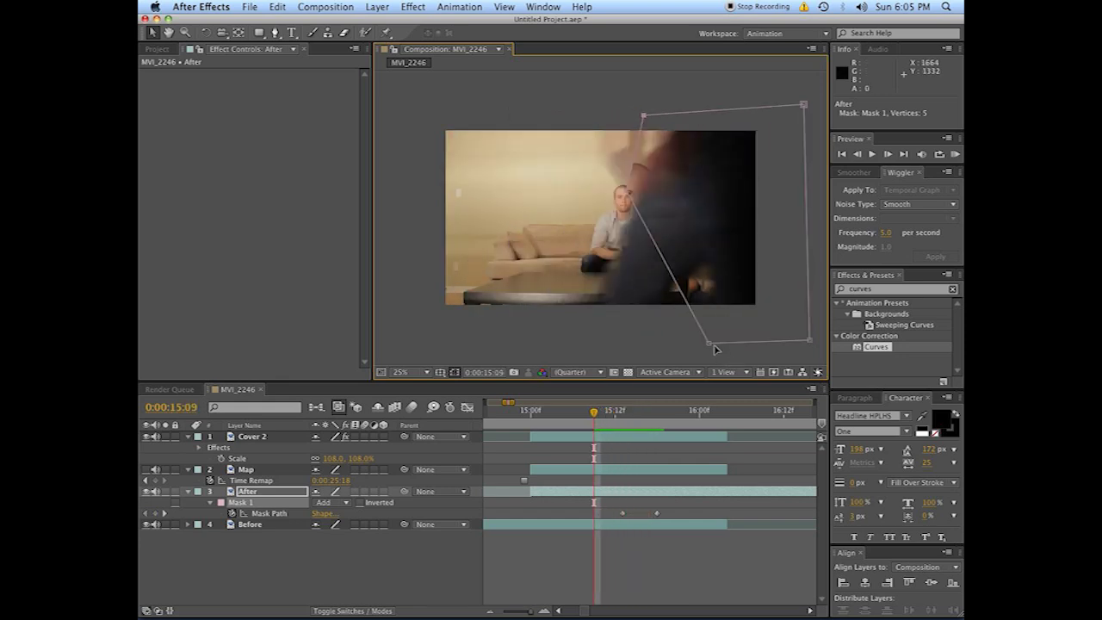
{"action": "left_click_drag", "start_coordinate": [708, 343], "coordinate": [773, 342]}
{"action": "left_click_drag", "start_coordinate": [627, 191], "coordinate": [705, 195]}
{"action": "left_click_drag", "start_coordinate": [644, 116], "coordinate": [729, 102]}
Refine the middle and top-left mask points at 15:06 and 15:05, then review the frames
{"action": "key", "text": "Page_Up"}
{"action": "key", "text": "Page_Up"}
{"action": "key", "text": "Page_Up"}
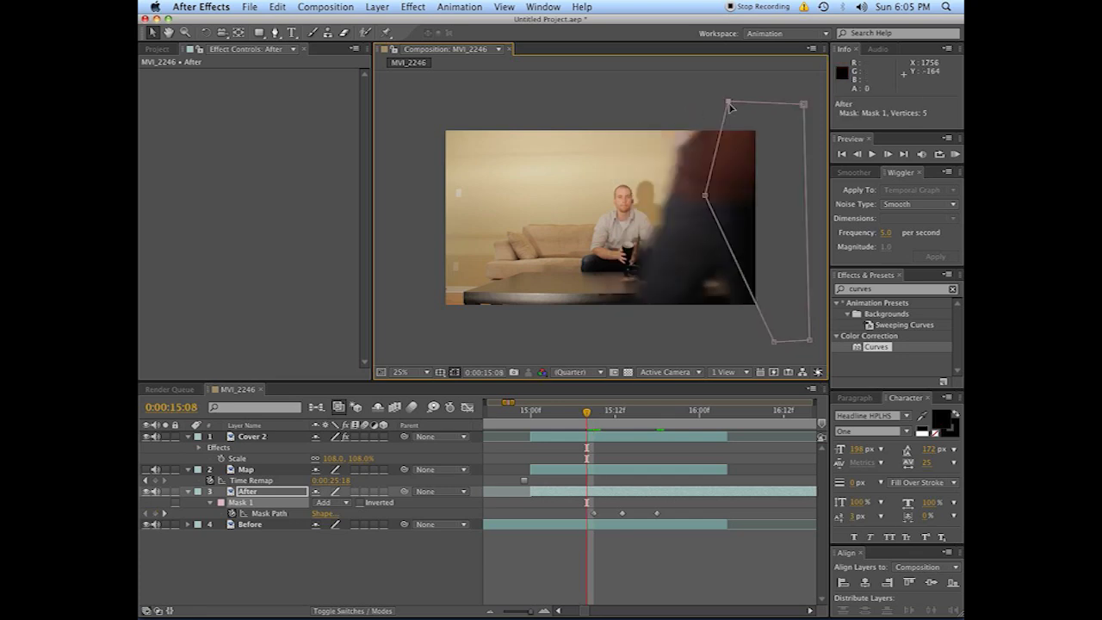
{"action": "left_click_drag", "start_coordinate": [705, 202], "coordinate": [760, 201]}
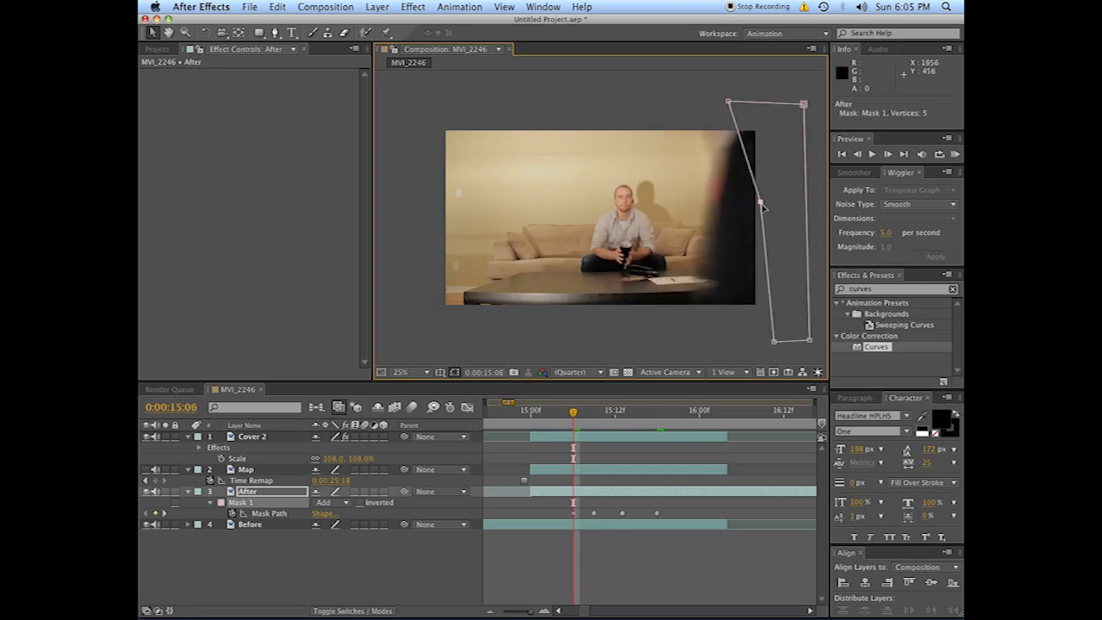
{"action": "key", "text": "Page_Up"}
{"action": "left_click_drag", "start_coordinate": [731, 103], "coordinate": [771, 104]}
{"action": "key", "text": "Page_Down"}
{"action": "key", "text": "Page_Down"}
{"action": "key", "text": "Page_Down"}
{"action": "key", "text": "Page_Down"}
{"action": "key", "text": "Page_Down"}
{"action": "key", "text": "Page_Down"}
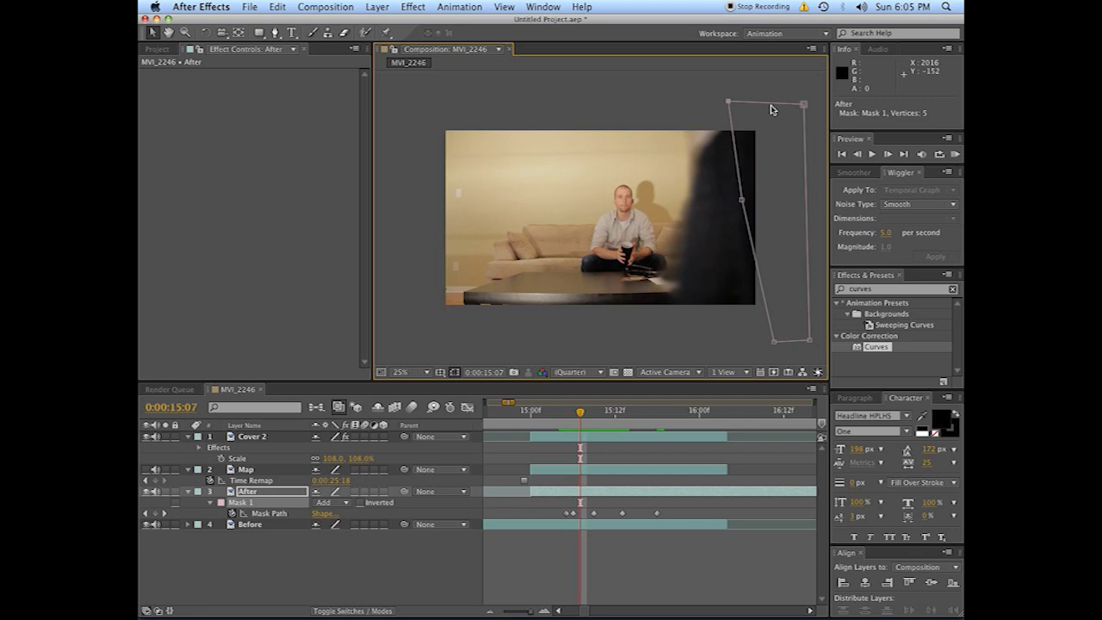
{"action": "key", "text": "Page_Up"}
{"action": "key", "text": "Page_Up"}
{"action": "key", "text": "Page_Up"}
{"action": "key", "text": "Page_Up"}
{"action": "key", "text": "Page_Up"}
{"action": "key", "text": "Page_Up"}
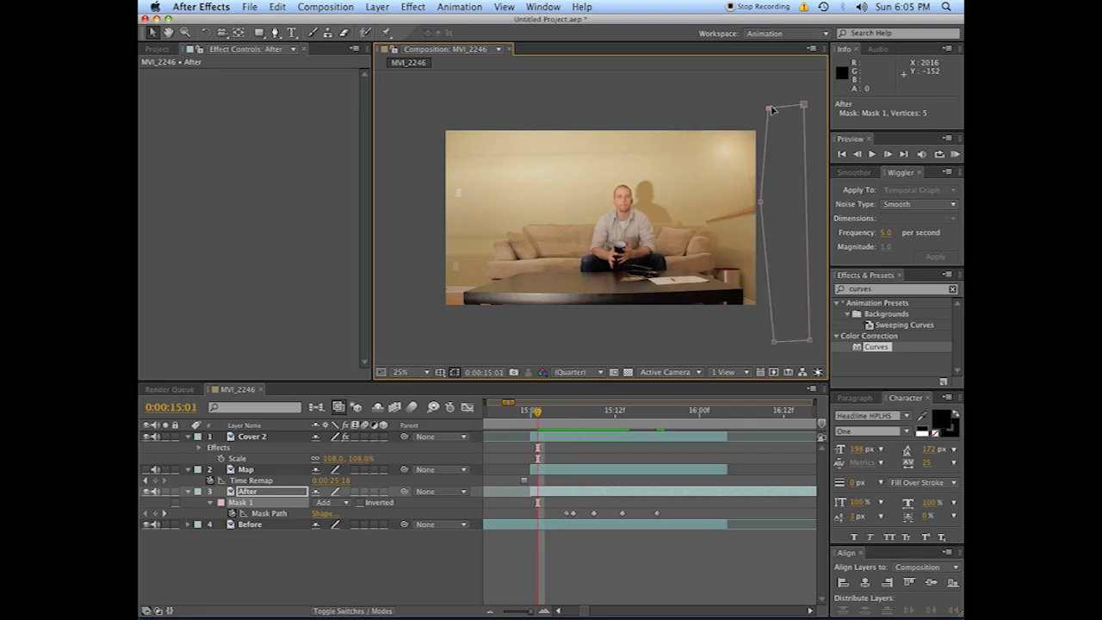
{"action": "key", "text": "Page_Down"}
{"action": "key", "text": "Page_Down"}
{"action": "key", "text": "Page_Down"}
{"action": "key", "text": "Page_Down"}
{"action": "key", "text": "Page_Down"}
{"action": "key", "text": "Page_Down"}
{"action": "key", "text": "Page_Down"}
{"action": "key", "text": "Page_Down"}
{"action": "key", "text": "Page_Down"}
{"action": "key", "text": "Page_Down"}
{"action": "key", "text": "Page_Down"}
{"action": "key", "text": "Page_Down"}
{"action": "key", "text": "Page_Down"}
{"action": "key", "text": "Page_Down"}
{"action": "key", "text": "Page_Down"}
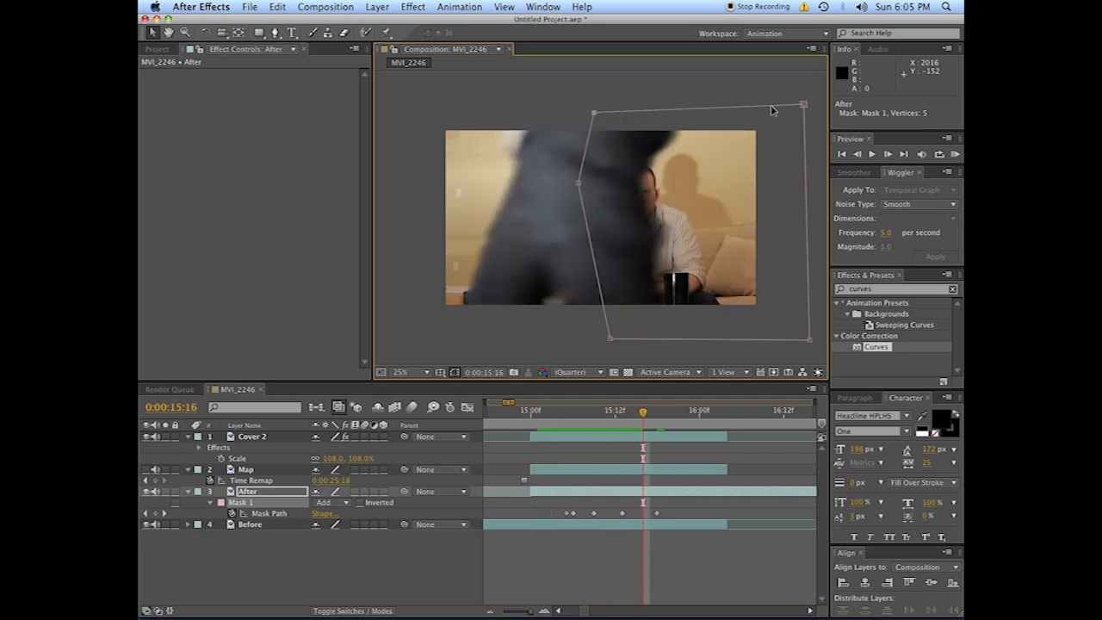
{"action": "key", "text": "Page_Down"}
{"action": "key", "text": "Page_Down"}
{"action": "key", "text": "Page_Down"}
{"action": "key", "text": "Page_Down"}
{"action": "key", "text": "Page_Down"}
{"action": "key", "text": "Page_Down"}
{"action": "key", "text": "Page_Down"}
{"action": "key", "text": "Page_Down"}
{"action": "key", "text": "Page_Down"}
{"action": "key", "text": "Page_Down"}
{"action": "key", "text": "Page_Down"}
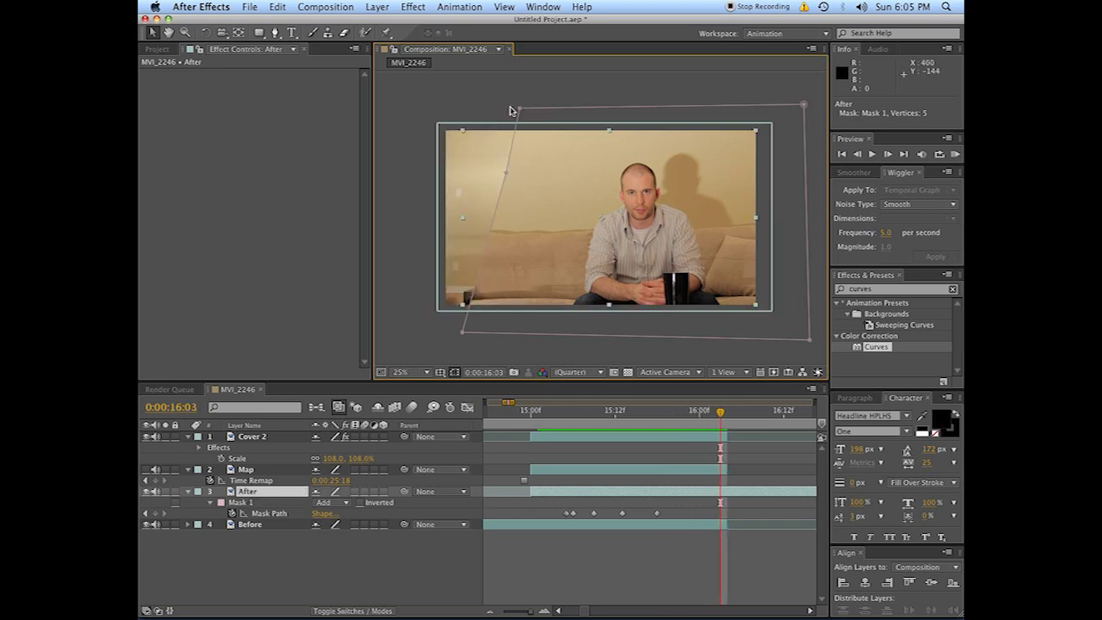
Pull the mask's left-side points out past the frame edge and check the transition frames
{"action": "left_click_drag", "start_coordinate": [519, 108], "coordinate": [435, 110]}
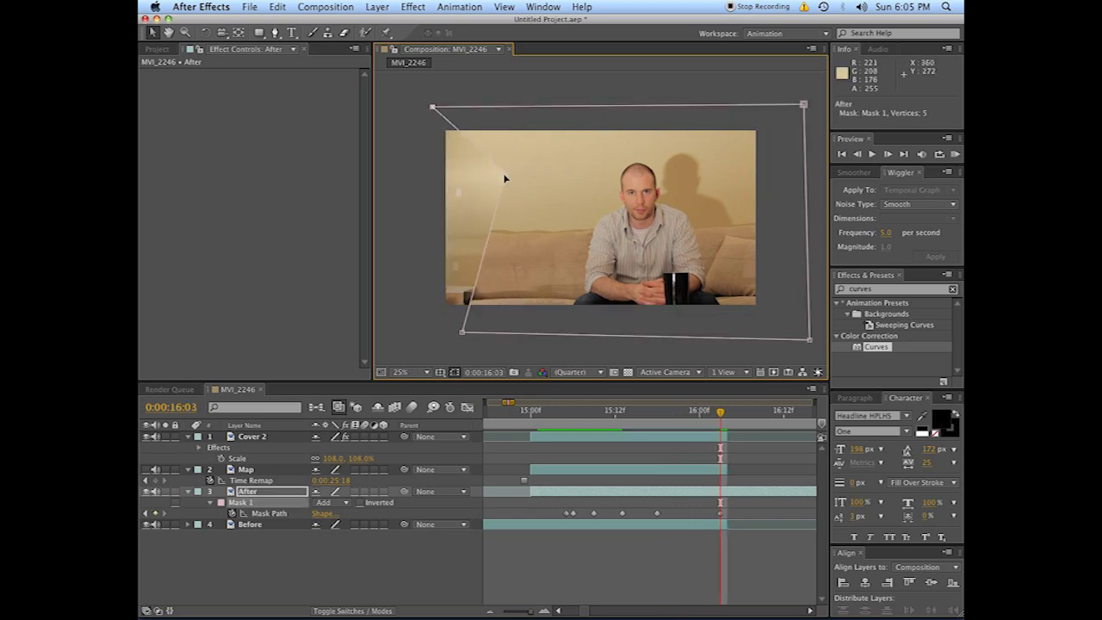
{"action": "left_click_drag", "start_coordinate": [505, 169], "coordinate": [432, 166]}
{"action": "left_click_drag", "start_coordinate": [459, 334], "coordinate": [424, 335]}
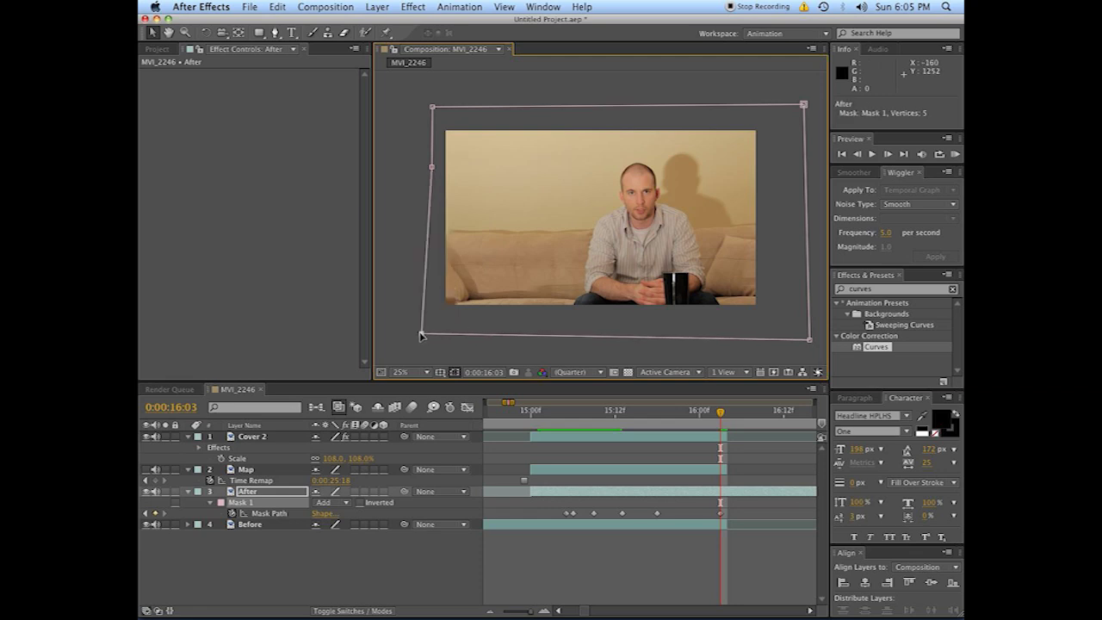
{"action": "key", "text": "Page_Up"}
{"action": "key", "text": "Page_Up"}
{"action": "key", "text": "Page_Up"}
{"action": "key", "text": "Page_Up"}
{"action": "key", "text": "Page_Up"}
{"action": "key", "text": "Page_Up"}
{"action": "key", "text": "Page_Up"}
{"action": "key", "text": "Page_Up"}
{"action": "key", "text": "Page_Up"}
{"action": "key", "text": "Page_Up"}
{"action": "key", "text": "Page_Up"}
{"action": "key", "text": "Page_Up"}
{"action": "key", "text": "Page_Up"}
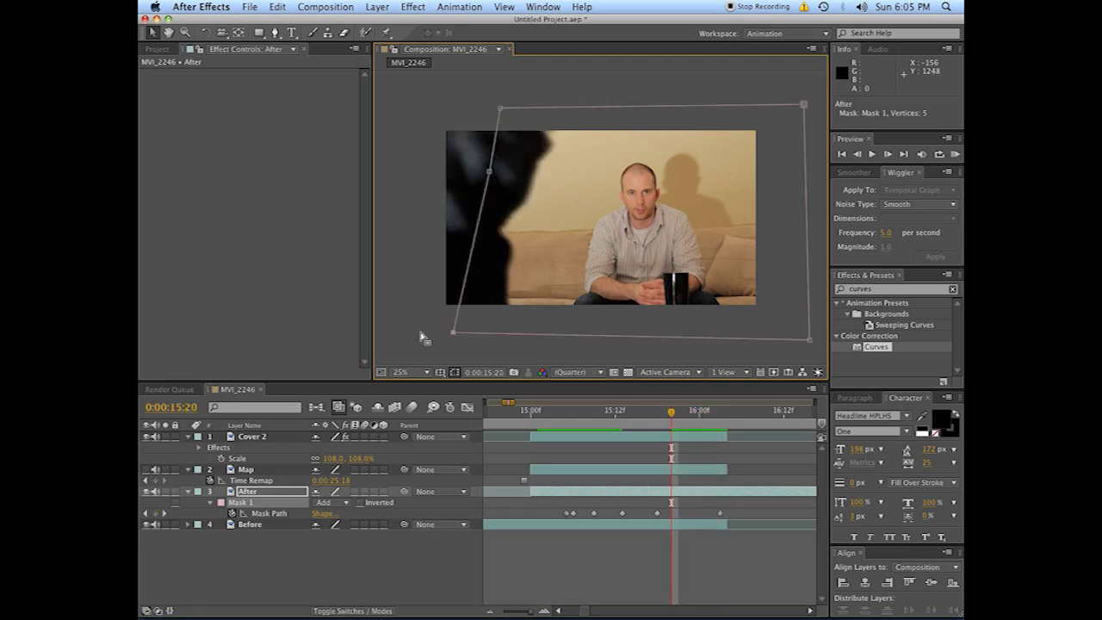
{"action": "key", "text": "Page_Up"}
{"action": "key", "text": "Page_Up"}
{"action": "key", "text": "Page_Up"}
{"action": "key", "text": "Page_Up"}
{"action": "key", "text": "Page_Up"}
{"action": "key", "text": "Page_Up"}
{"action": "key", "text": "Page_Up"}
{"action": "key", "text": "Page_Up"}
{"action": "key", "text": "Page_Up"}
{"action": "key", "text": "Page_Up"}
{"action": "key", "text": "Page_Up"}
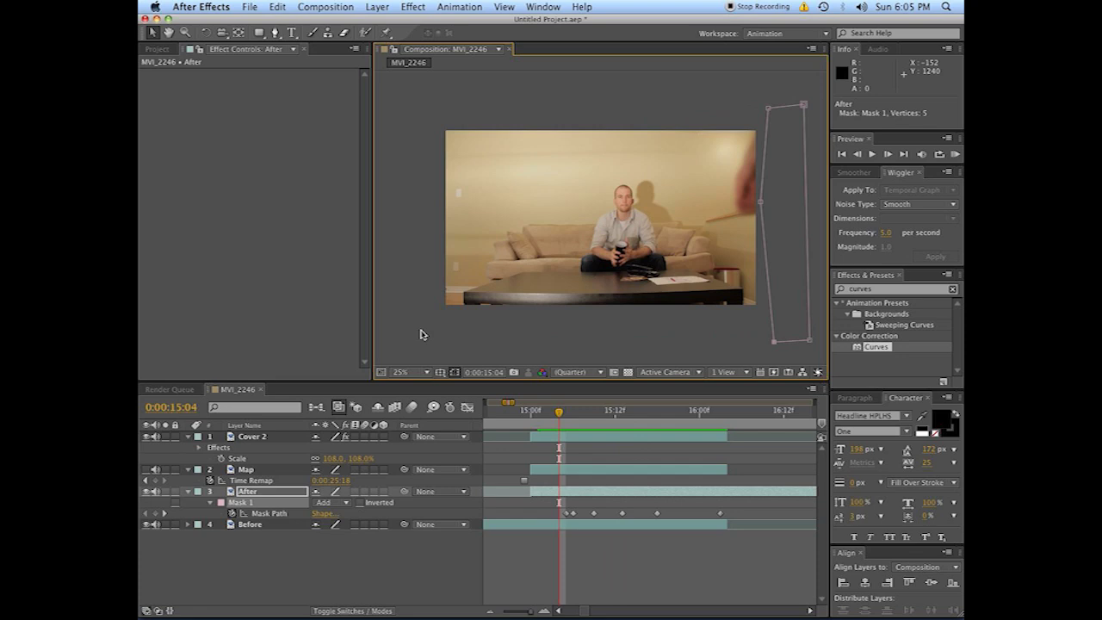
Add a Mask Path keyframe at 15:00 on the After layer's mask
{"action": "left_click", "coordinate": [362, 497]}
{"action": "left_click", "coordinate": [241, 503]}
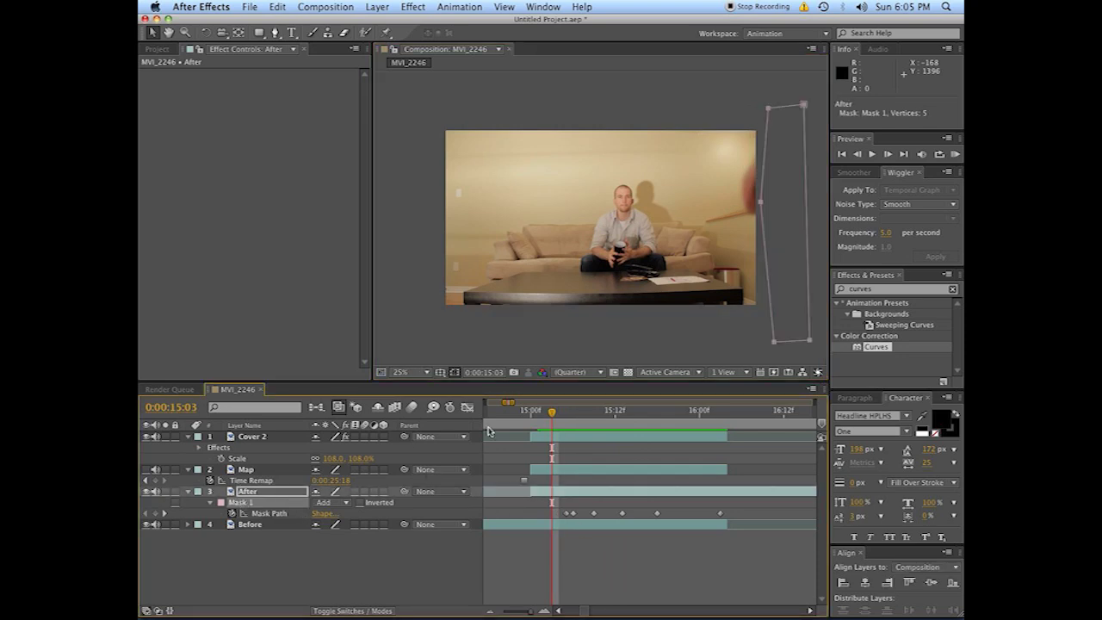
{"action": "left_click", "coordinate": [530, 411]}
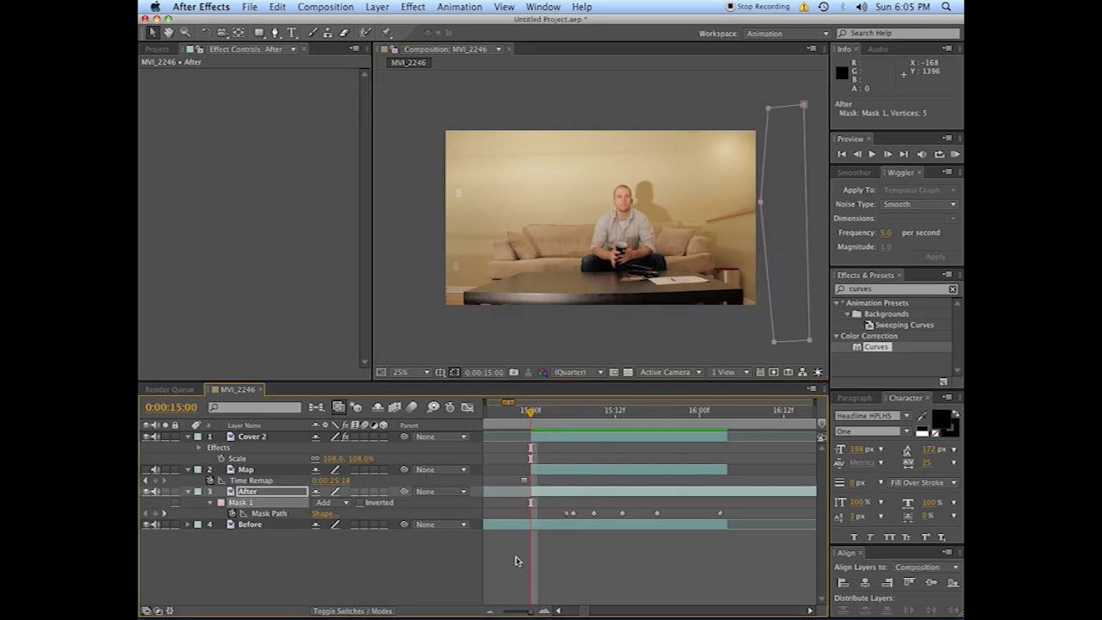
{"action": "left_click", "coordinate": [154, 514]}
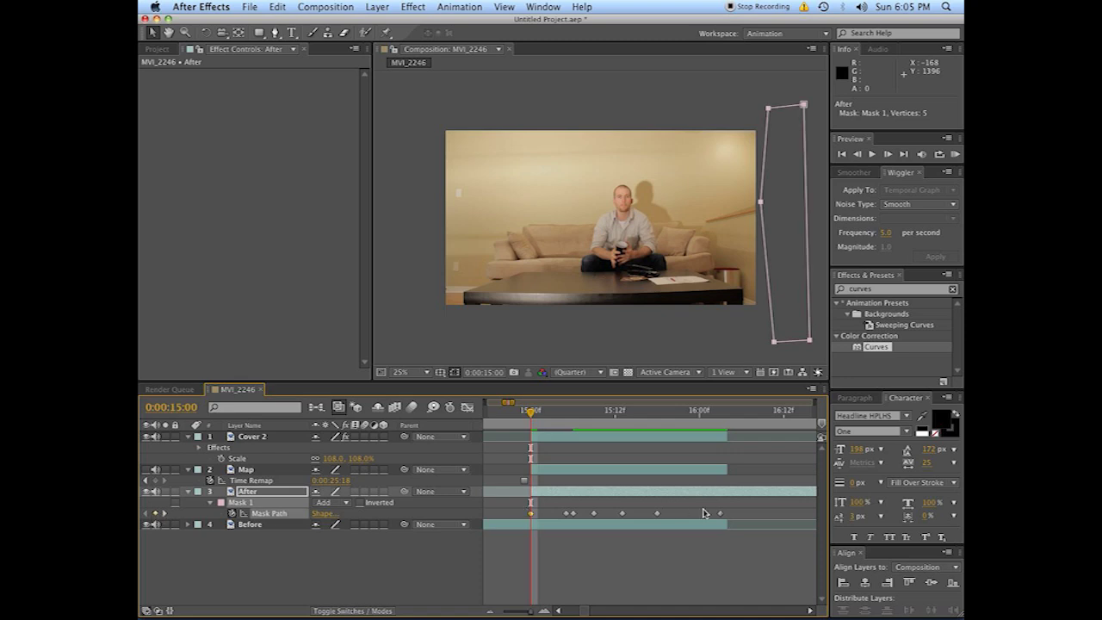
Copy all the Mask Path keyframes, paste them onto the Before layer, and preview
{"action": "left_click_drag", "start_coordinate": [729, 510], "coordinate": [540, 519]}
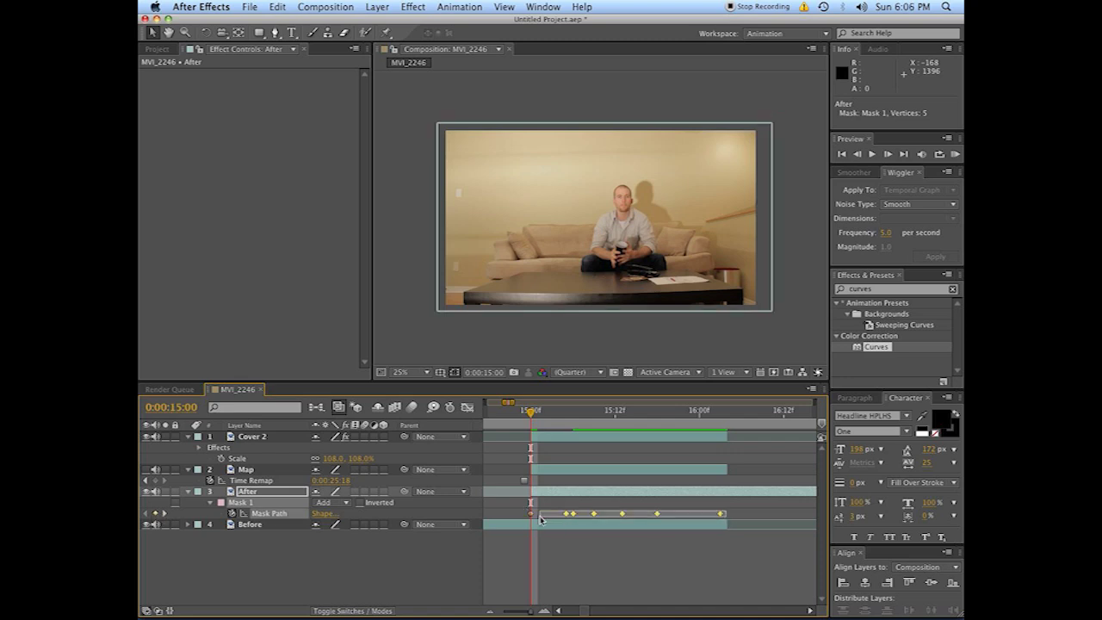
{"action": "left_click", "coordinate": [256, 506]}
{"action": "left_click", "coordinate": [274, 514]}
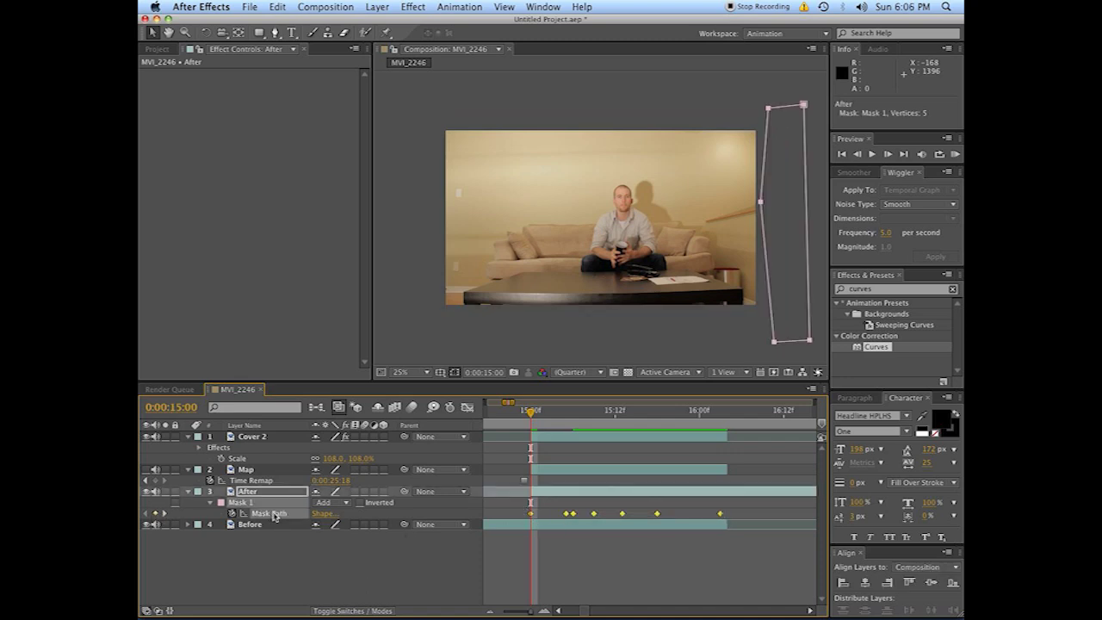
{"action": "left_click", "coordinate": [546, 526]}
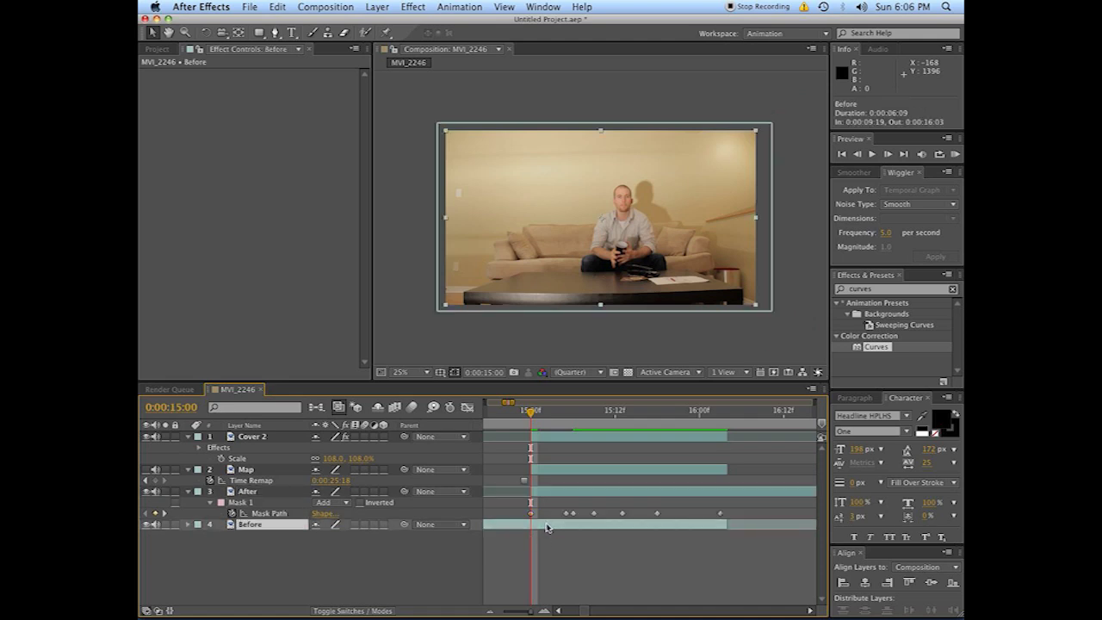
{"action": "key", "text": "super+v"}
{"action": "key", "text": "space"}
{"action": "key", "text": "space"}
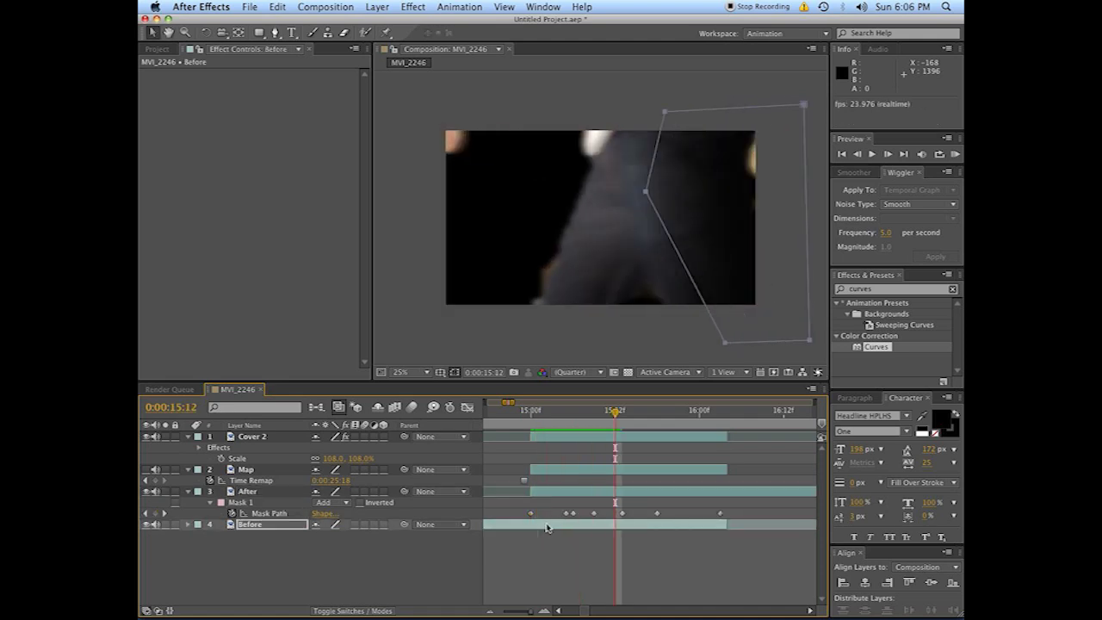
Set the Before layer's Mask 1 mode to Subtract and return to just before the transition
{"action": "key", "text": "m"}
{"action": "key", "text": "m"}
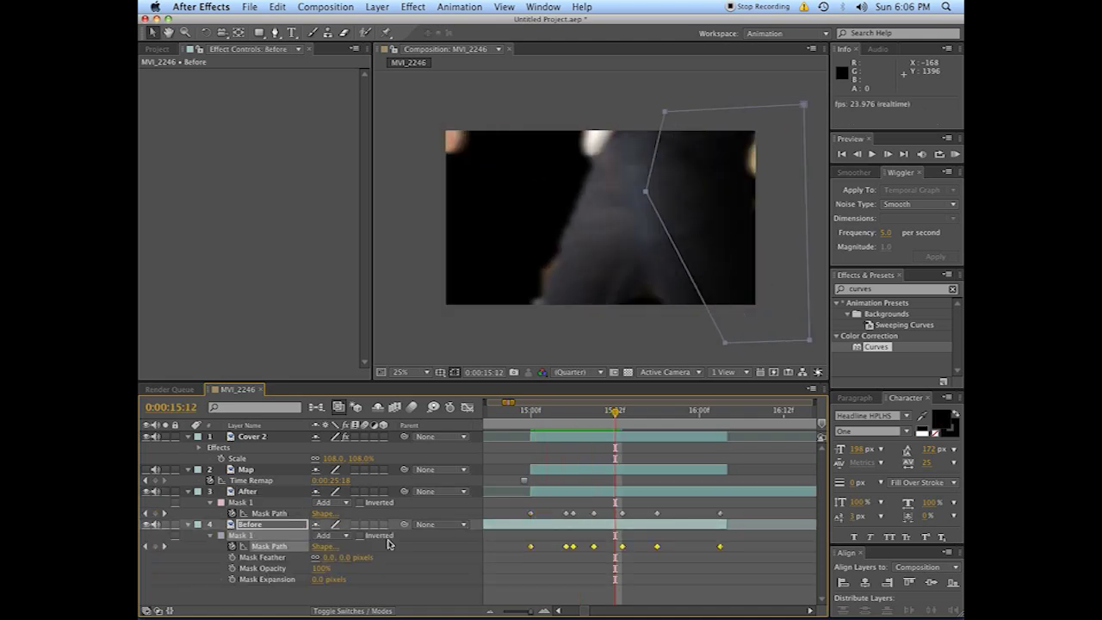
{"action": "left_click", "coordinate": [341, 536]}
{"action": "key", "text": "Return"}
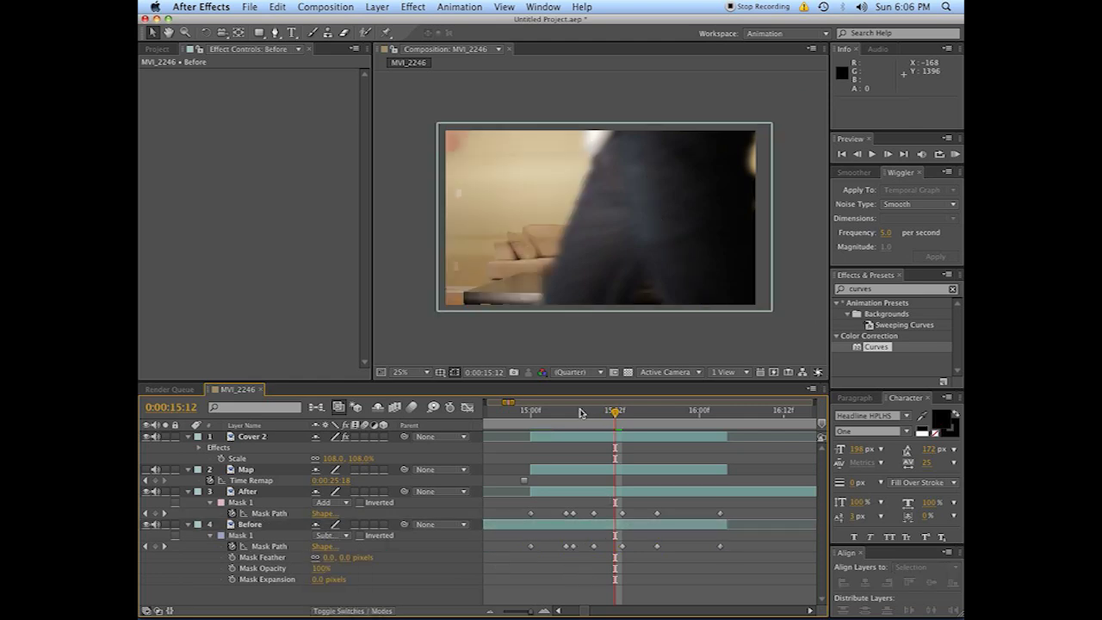
{"action": "left_click_drag", "start_coordinate": [584, 414], "coordinate": [524, 411]}
{"action": "key", "text": "space"}
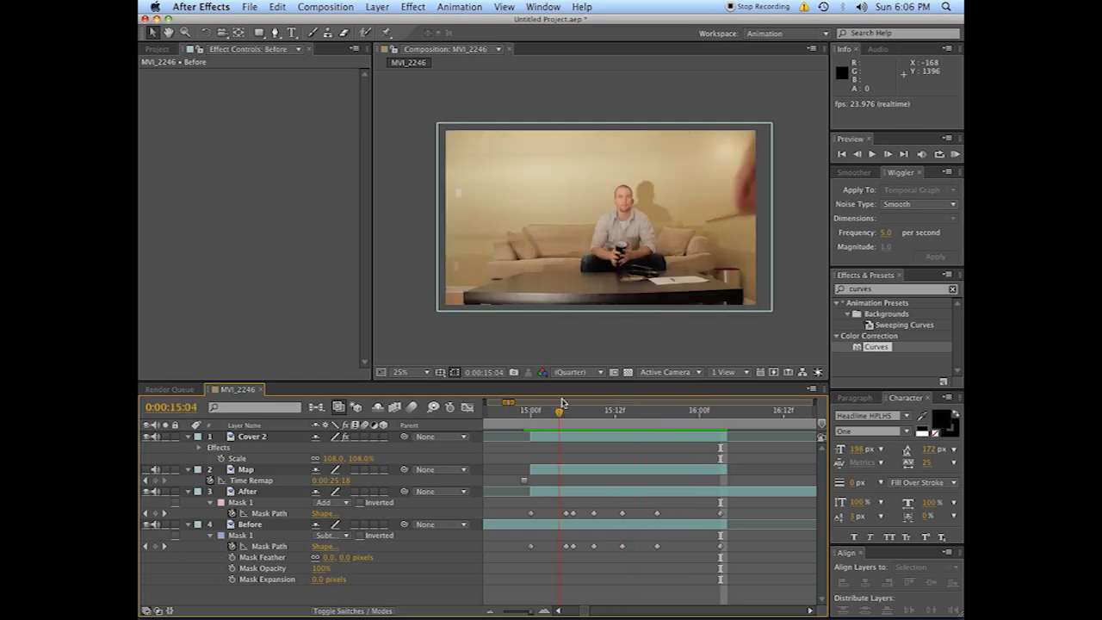
{"action": "key", "text": "space"}
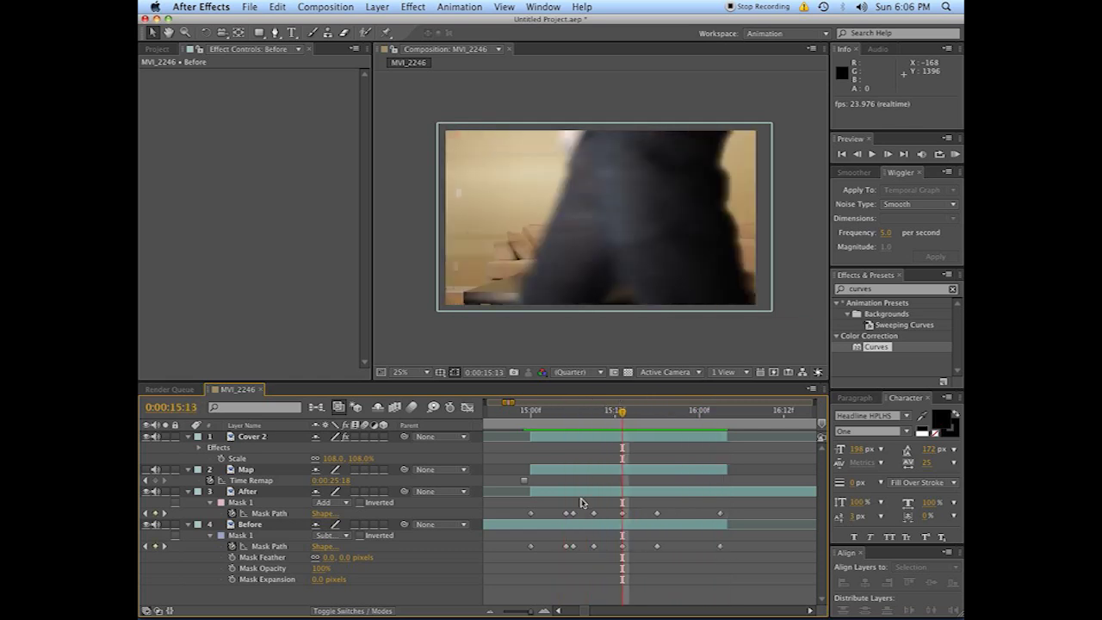
{"action": "left_click", "coordinate": [558, 440]}
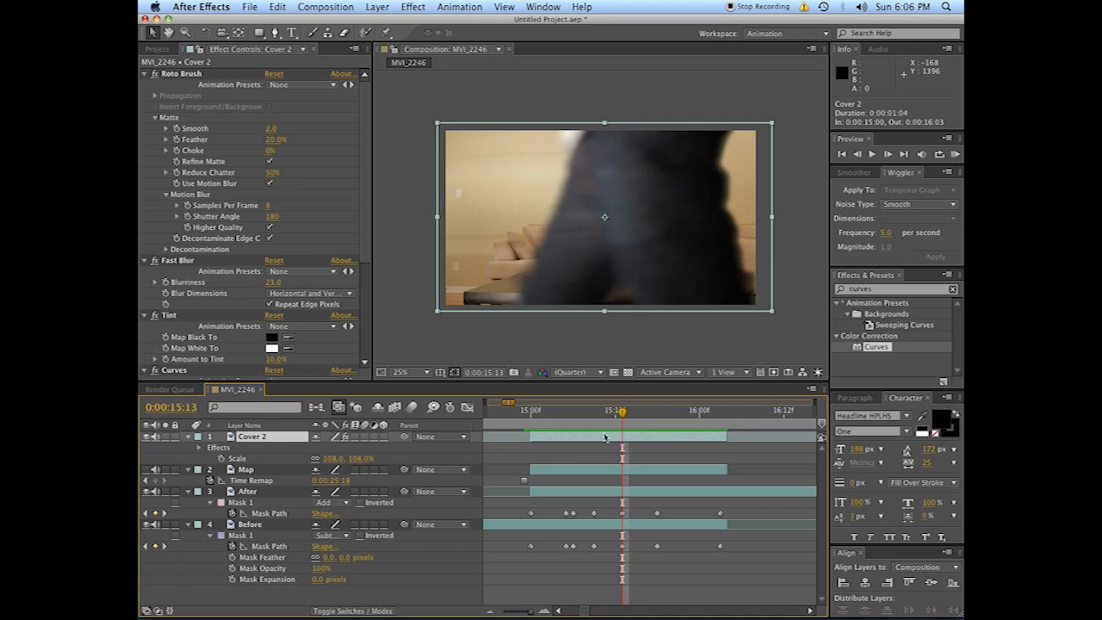
{"action": "left_click", "coordinate": [606, 494]}
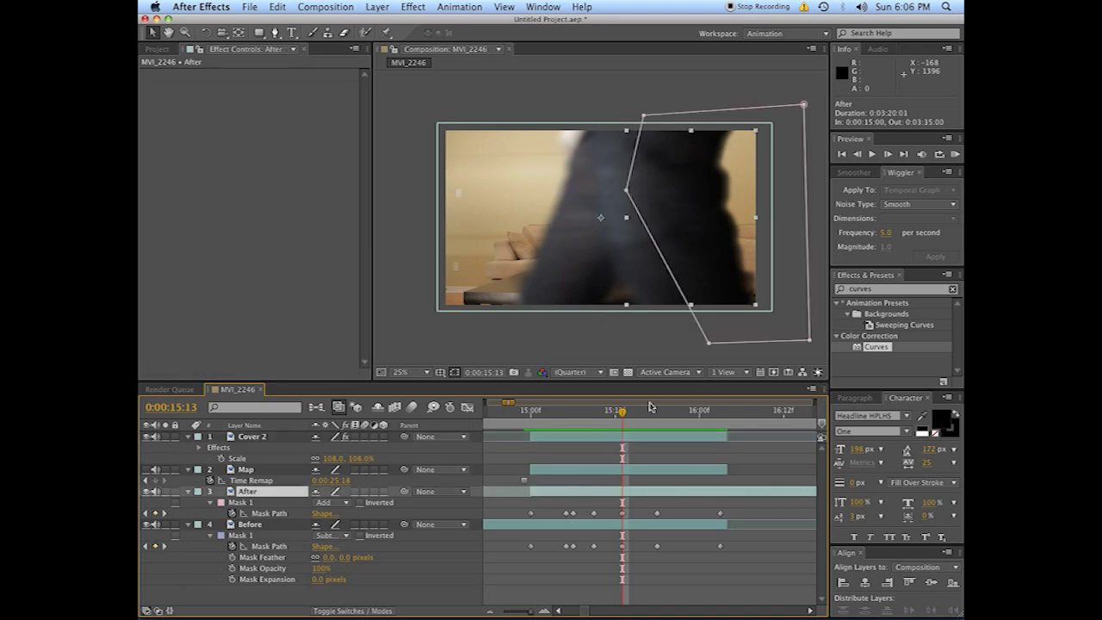
{"action": "left_click", "coordinate": [623, 538]}
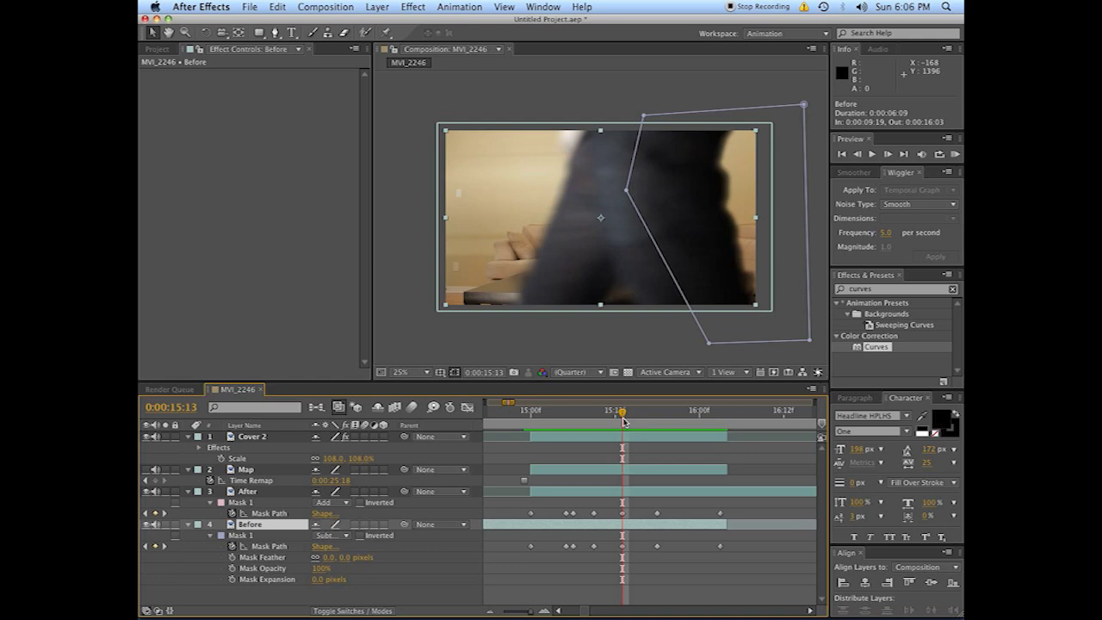
{"action": "left_click_drag", "start_coordinate": [623, 414], "coordinate": [643, 414]}
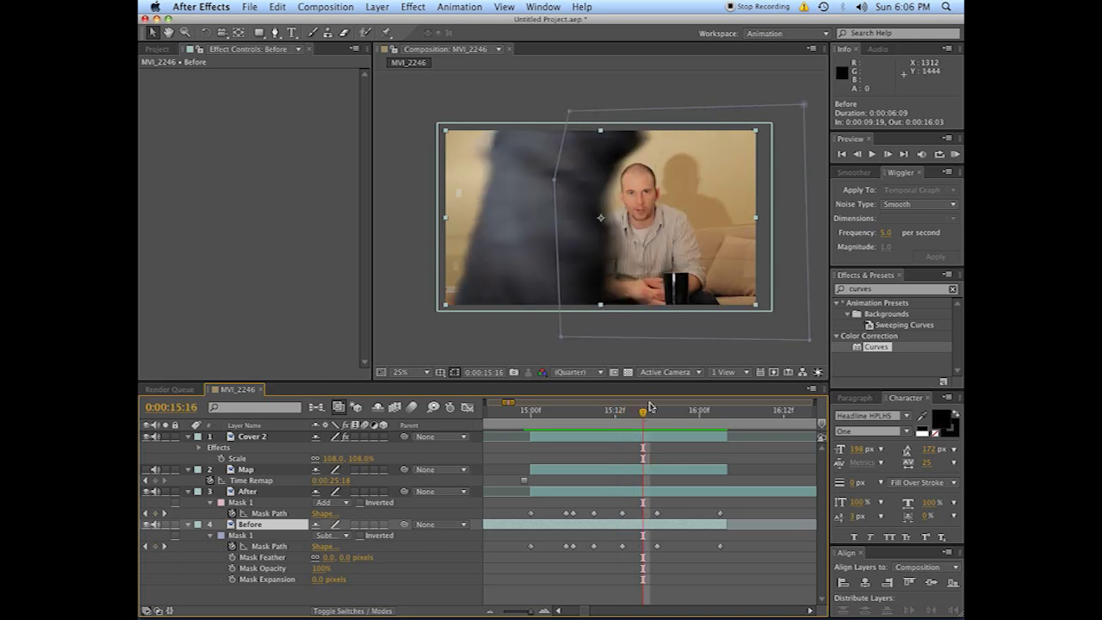
{"action": "left_click", "coordinate": [616, 411]}
{"action": "mouse_move", "coordinate": [616, 412]}
{"action": "left_mouse_down"}
{"action": "mouse_move", "coordinate": [584, 411]}
{"action": "mouse_move", "coordinate": [615, 412]}
{"action": "left_mouse_up"}
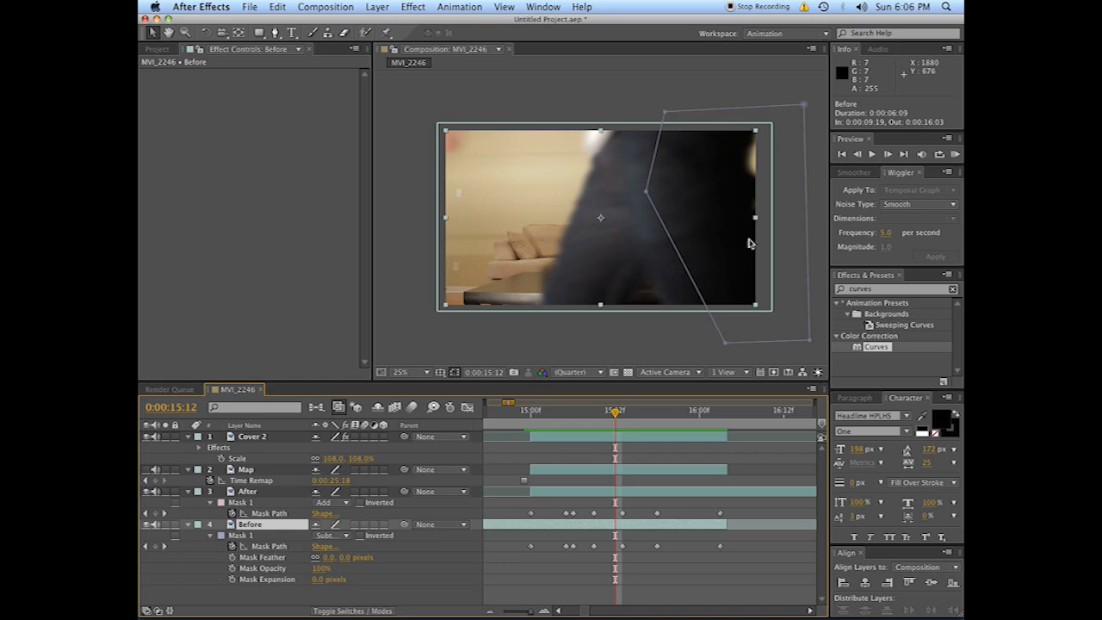
{"action": "mouse_move", "coordinate": [615, 411]}
{"action": "left_mouse_down"}
{"action": "mouse_move", "coordinate": [707, 405]}
{"action": "mouse_move", "coordinate": [623, 415]}
{"action": "mouse_move", "coordinate": [614, 433]}
{"action": "left_mouse_up"}
{"action": "left_click", "coordinate": [613, 433]}
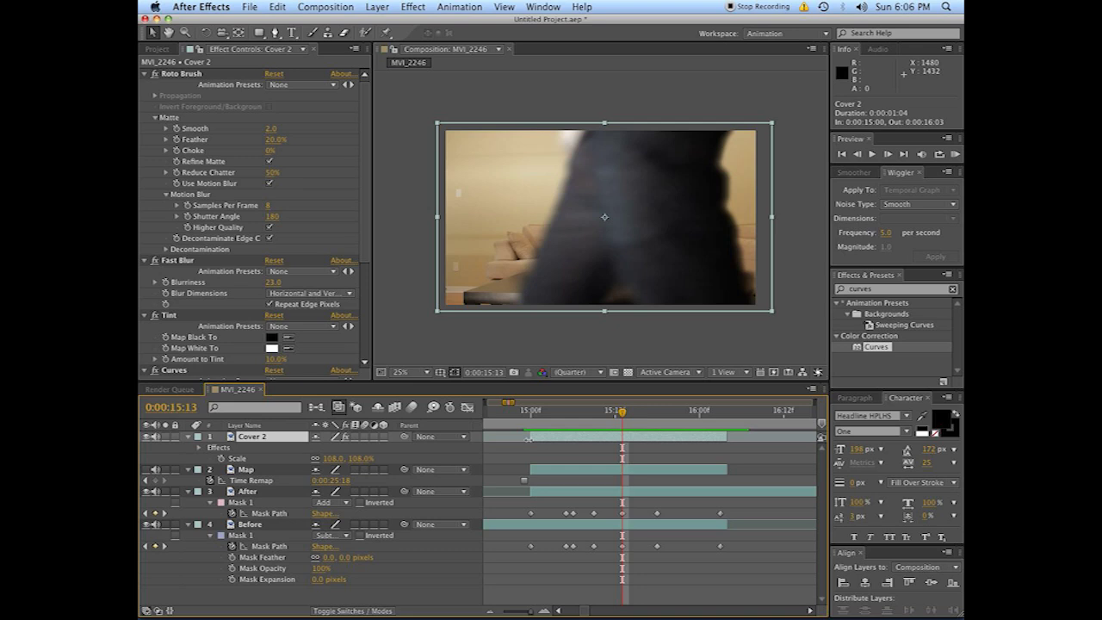
{"action": "mouse_move", "coordinate": [621, 413]}
{"action": "left_mouse_down"}
{"action": "mouse_move", "coordinate": [525, 416]}
{"action": "mouse_move", "coordinate": [685, 424]}
{"action": "mouse_move", "coordinate": [564, 424]}
{"action": "mouse_move", "coordinate": [661, 422]}
{"action": "mouse_move", "coordinate": [629, 426]}
{"action": "left_mouse_up"}
{"action": "key", "text": "space"}
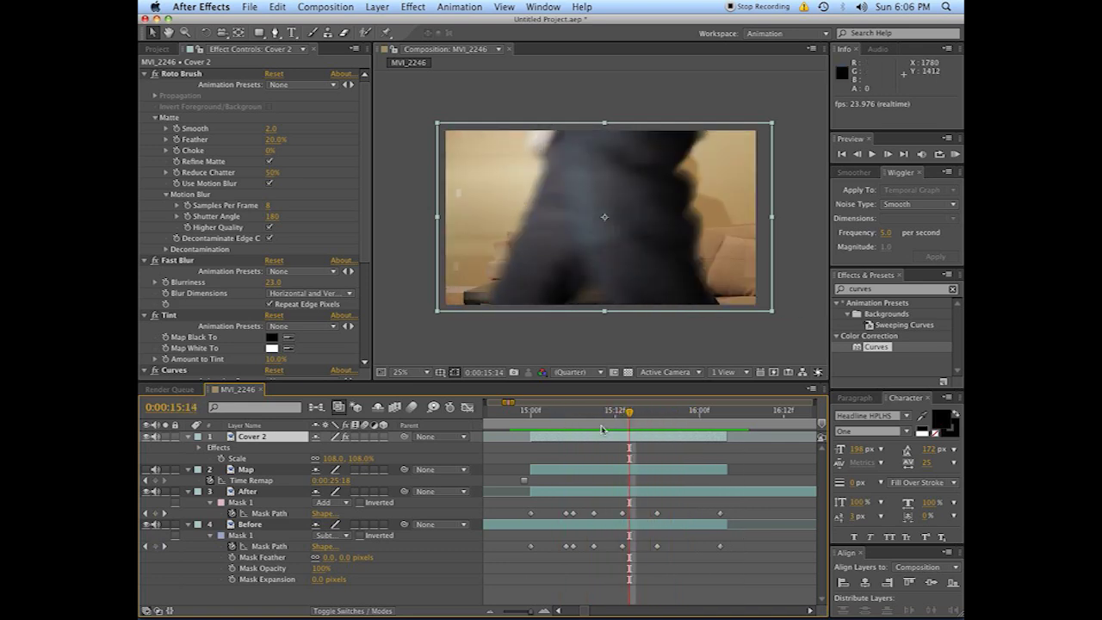
{"action": "left_click", "coordinate": [626, 526]}
{"action": "left_click", "coordinate": [611, 498]}
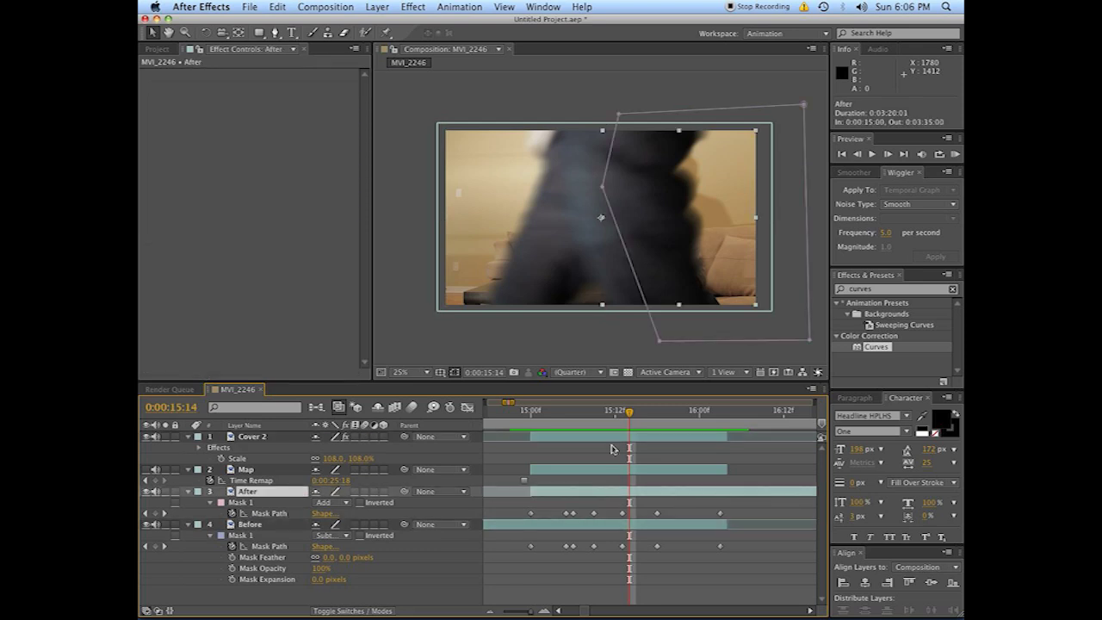
{"action": "left_click_drag", "start_coordinate": [628, 408], "coordinate": [715, 411]}
{"action": "key", "text": "space"}
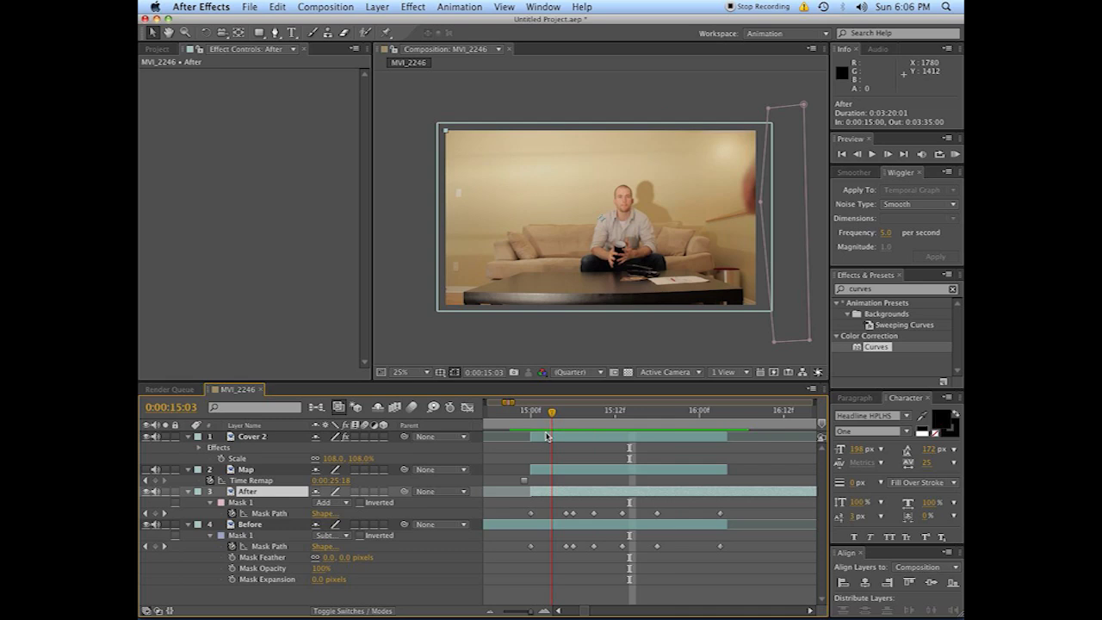
{"action": "key", "text": "space"}
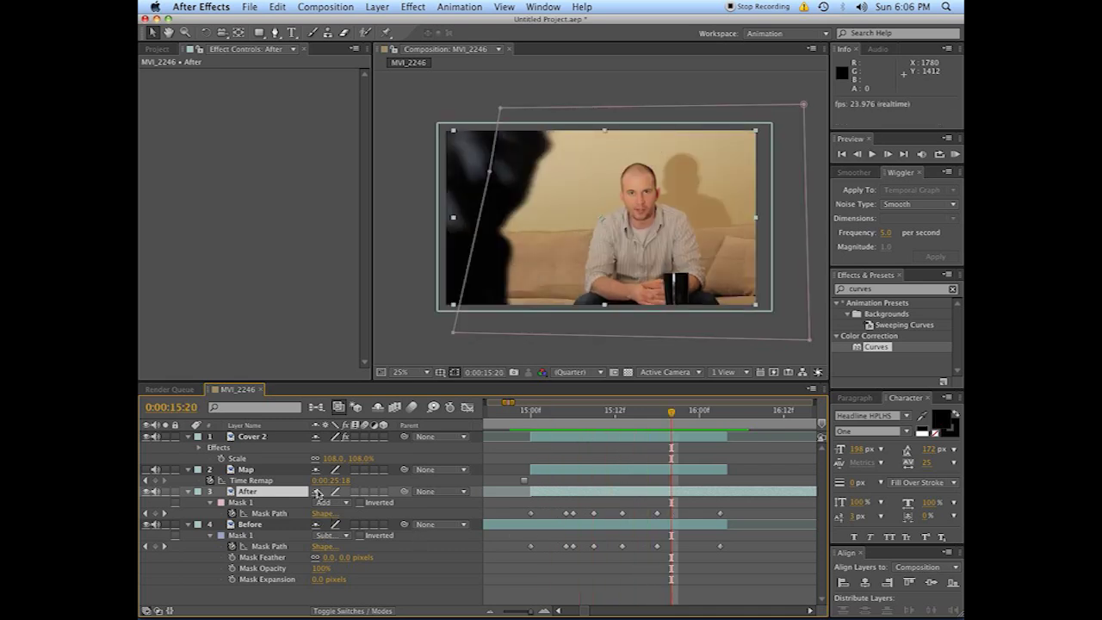
{"action": "left_click_drag", "start_coordinate": [659, 414], "coordinate": [607, 412]}
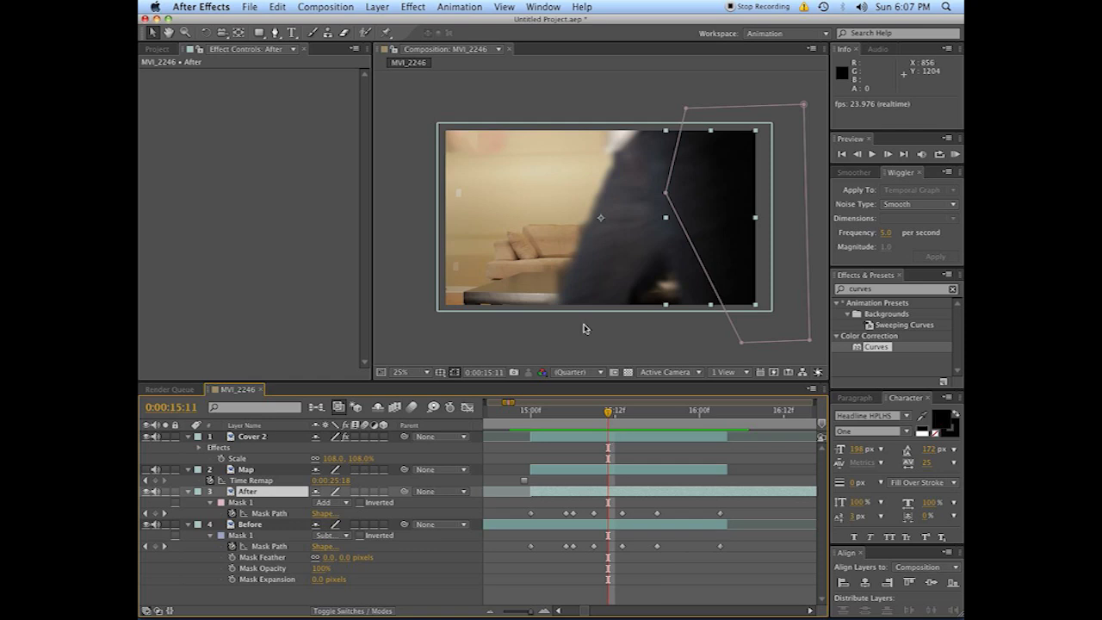